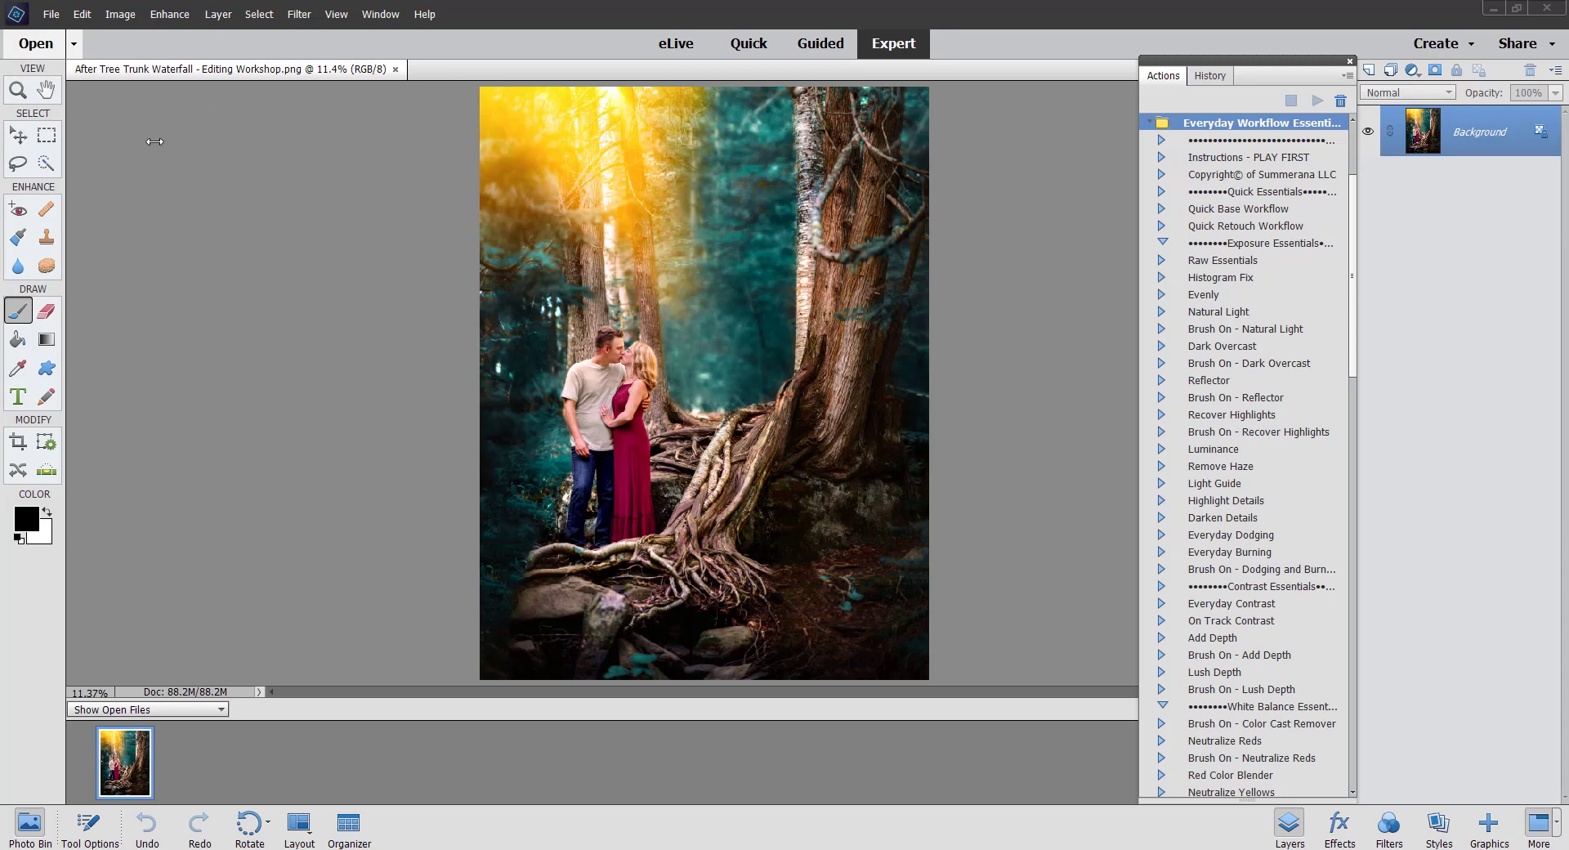
# Select the Move tool and close the floating Actions panel.
pyautogui.click(17, 135)
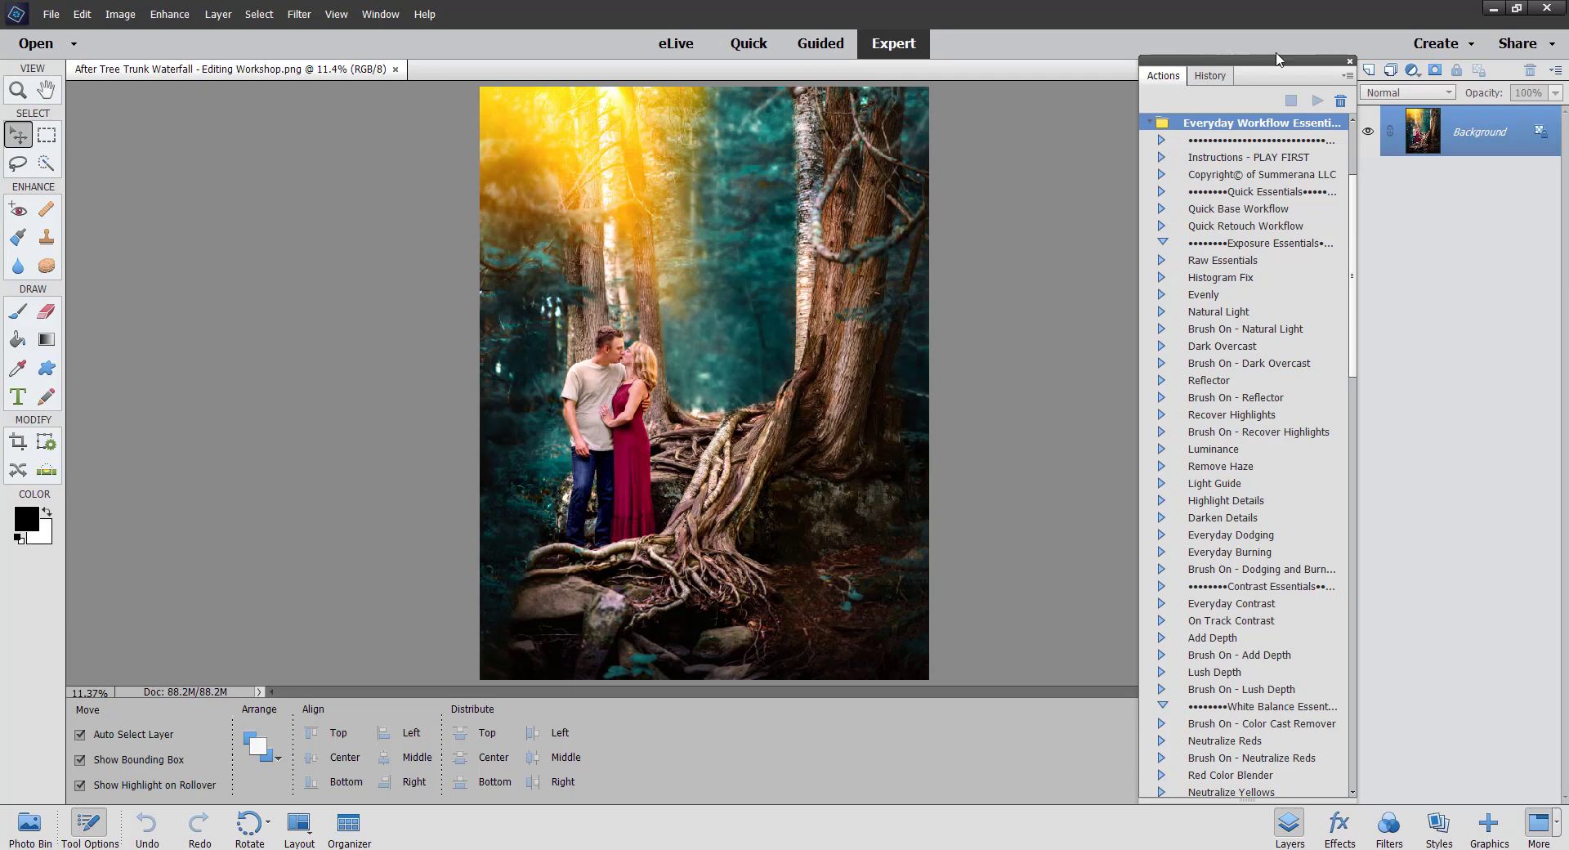
pyautogui.click(1350, 61)
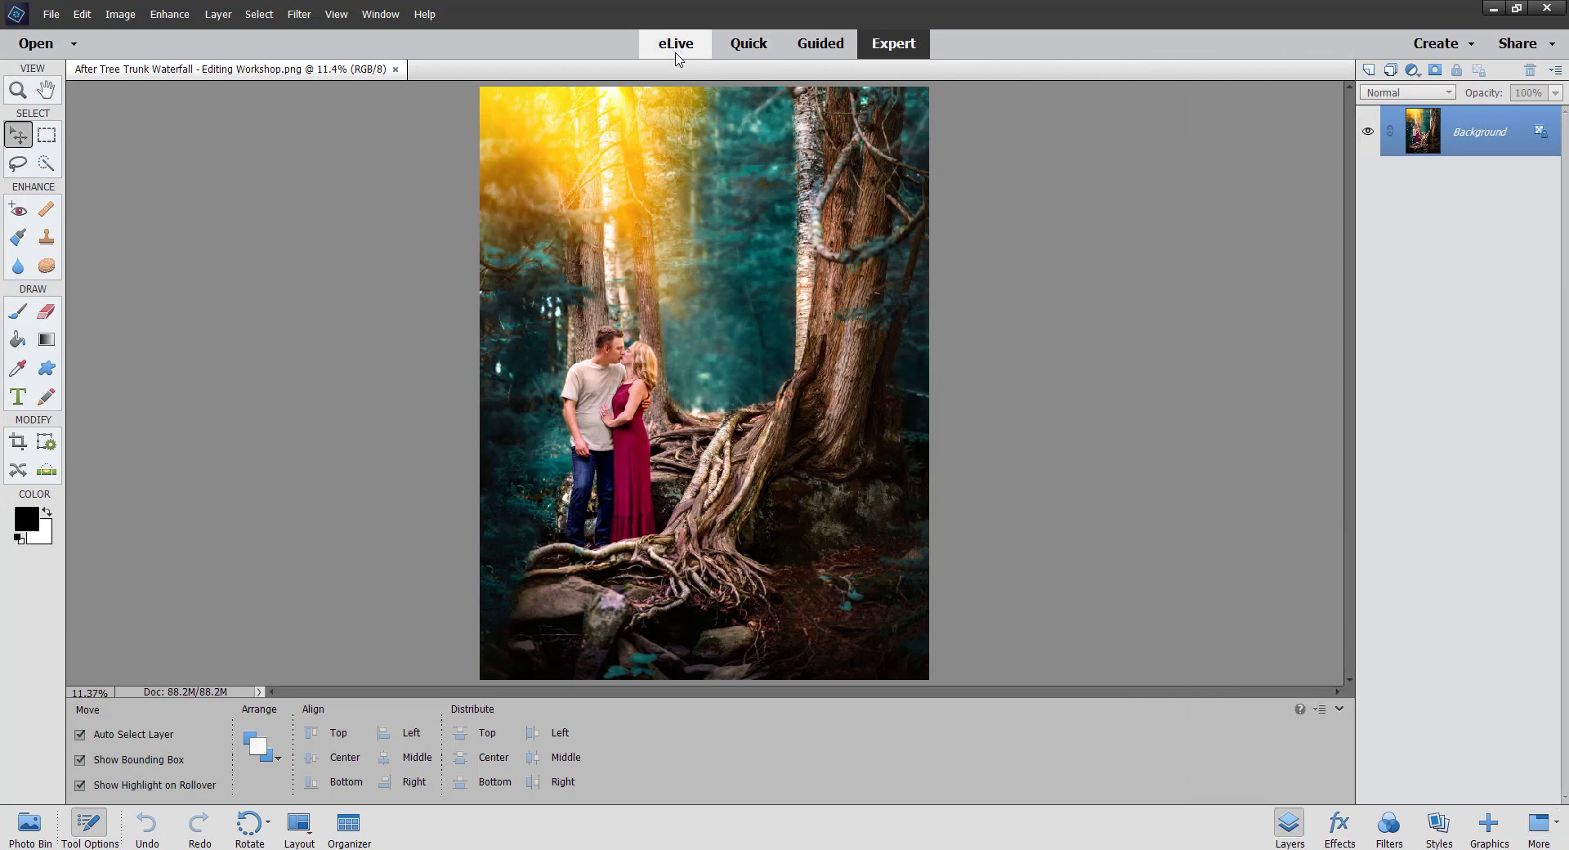
# Reopen the Actions panel from the Window menu and place it beside the photo.
pyautogui.click(370, 15)
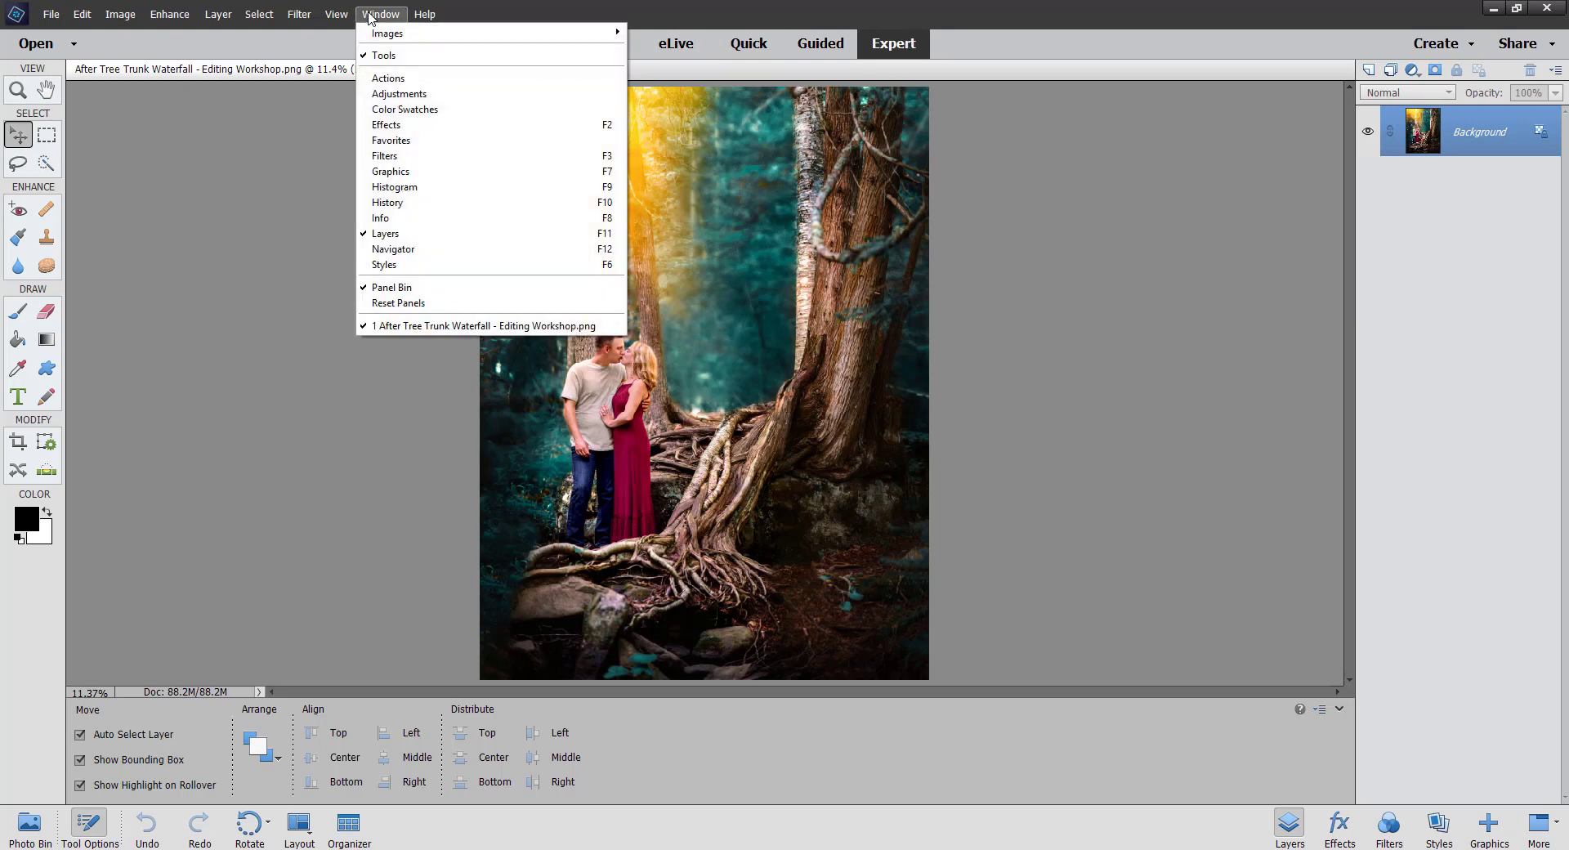
pyautogui.click(435, 79)
pyautogui.moveTo(1226, 62)
pyautogui.mouseDown()
pyautogui.moveTo(1117, 52)
pyautogui.moveTo(1226, 40)
pyautogui.mouseUp()
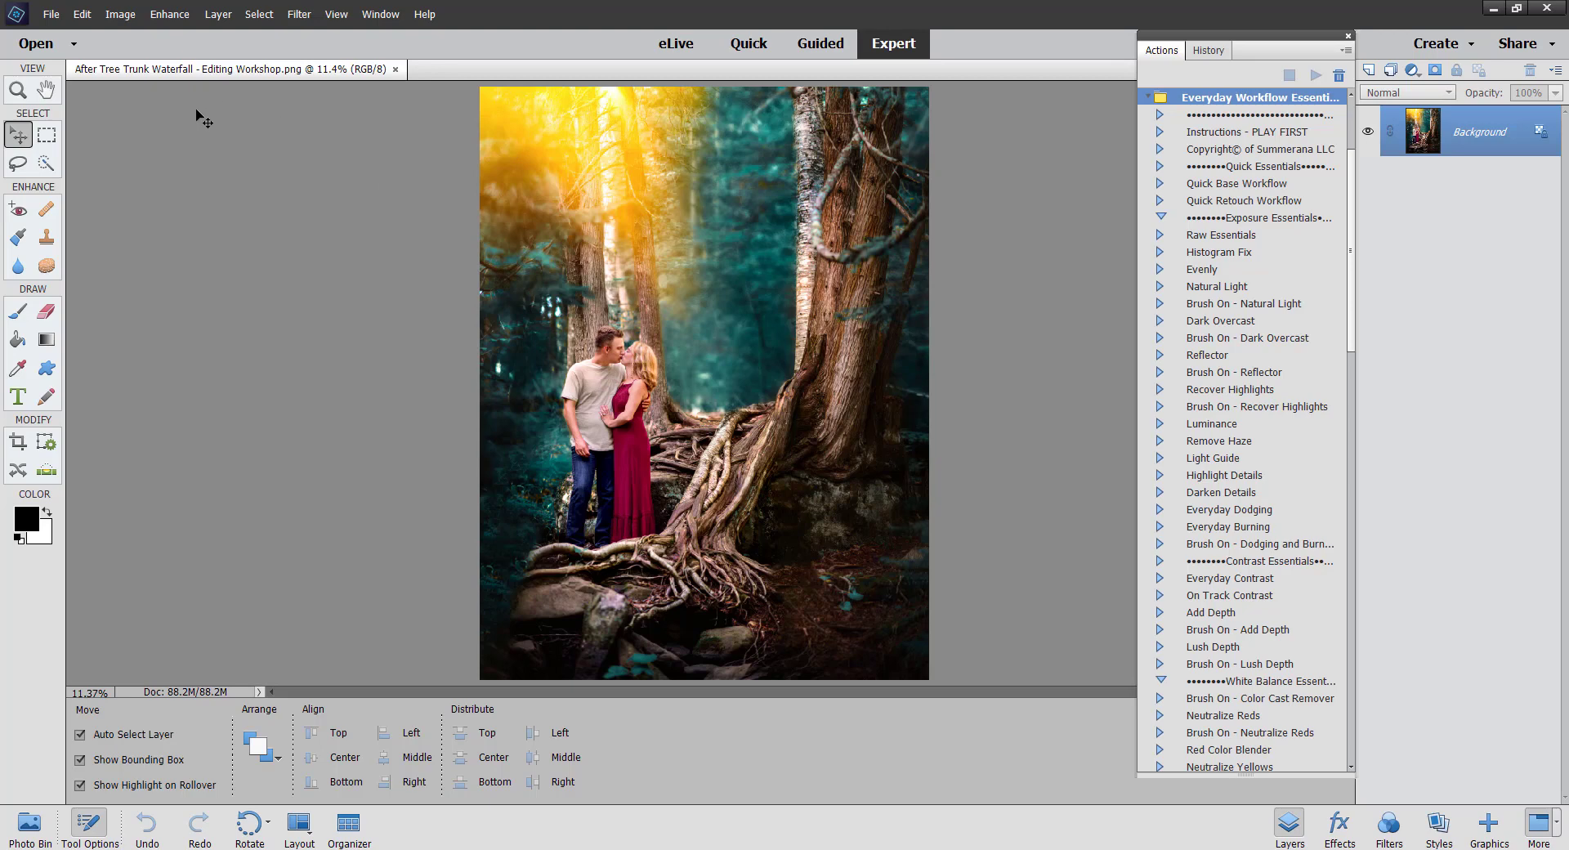
# Collapse the Everyday Workflow Essentials set, trash it, and confirm the deletion.
pyautogui.click(1150, 99)
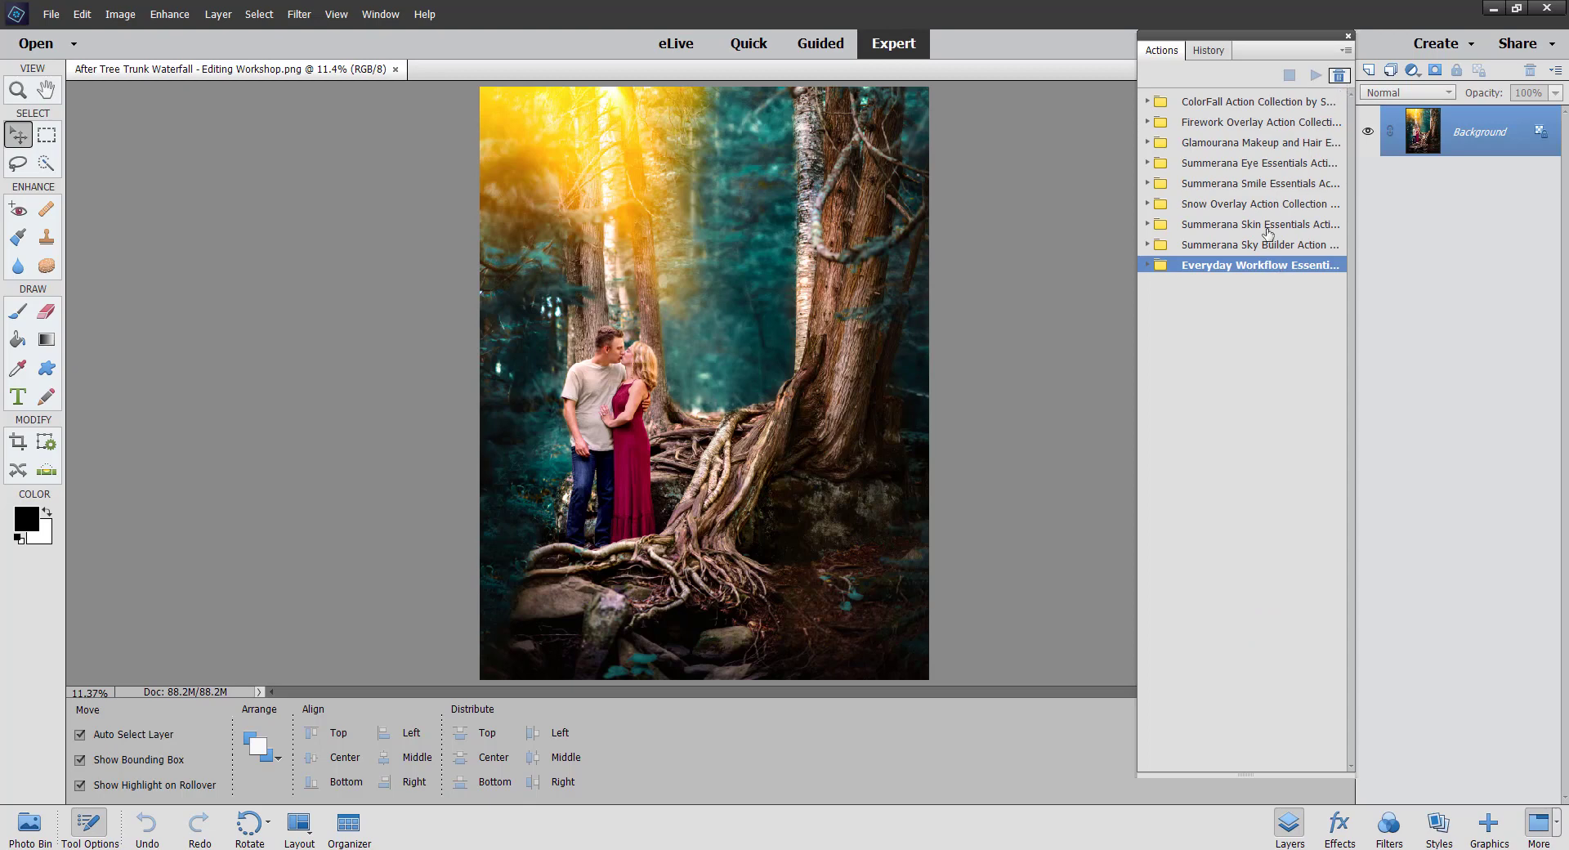
pyautogui.click(1219, 226)
pyautogui.click(1228, 269)
pyautogui.click(1339, 76)
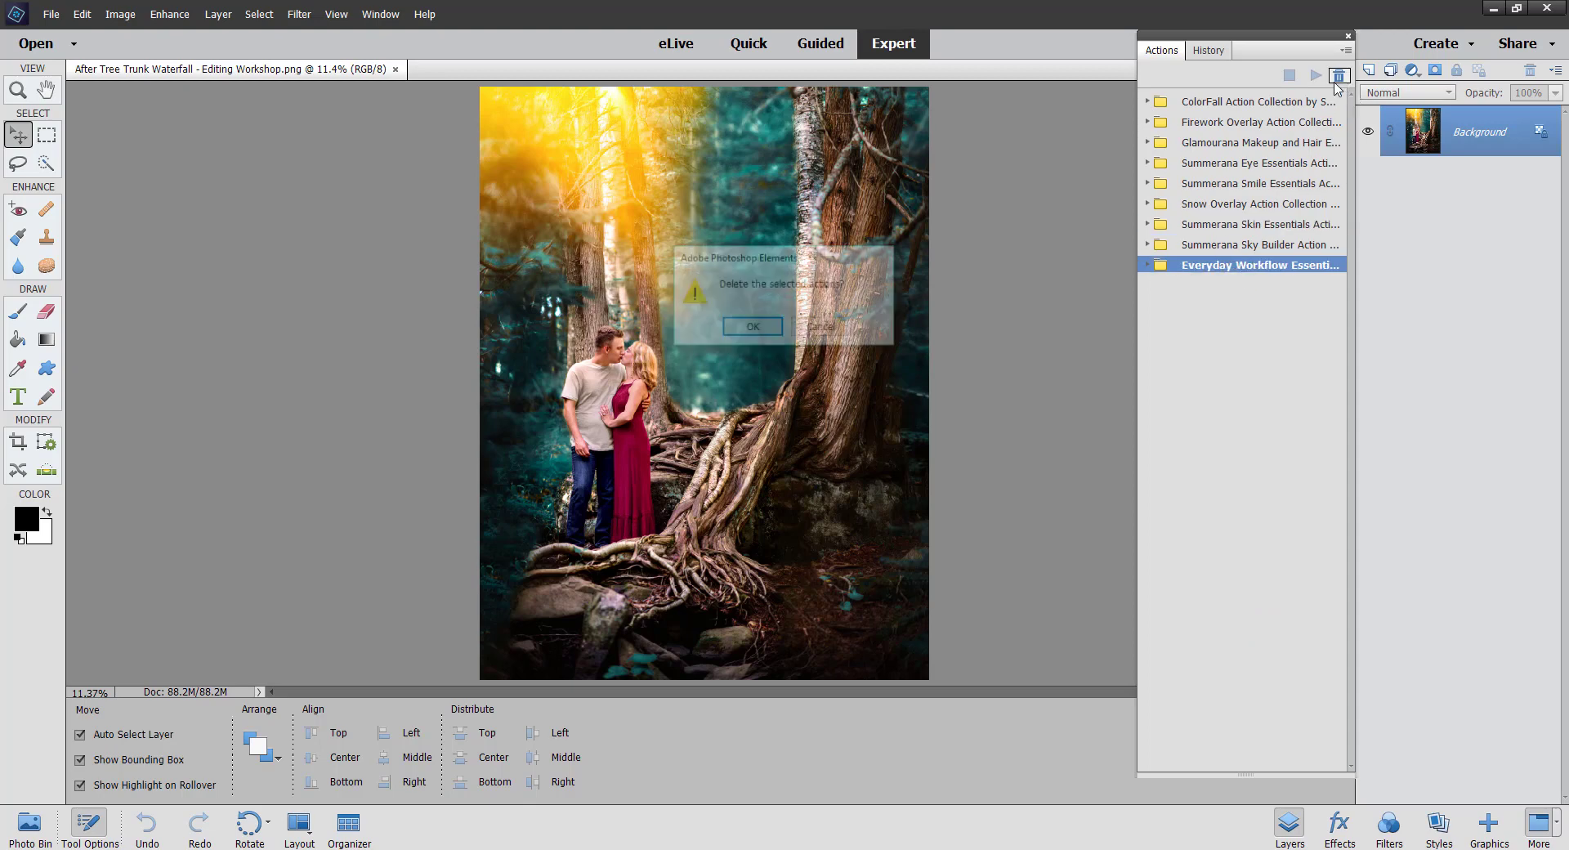
pyautogui.click(753, 325)
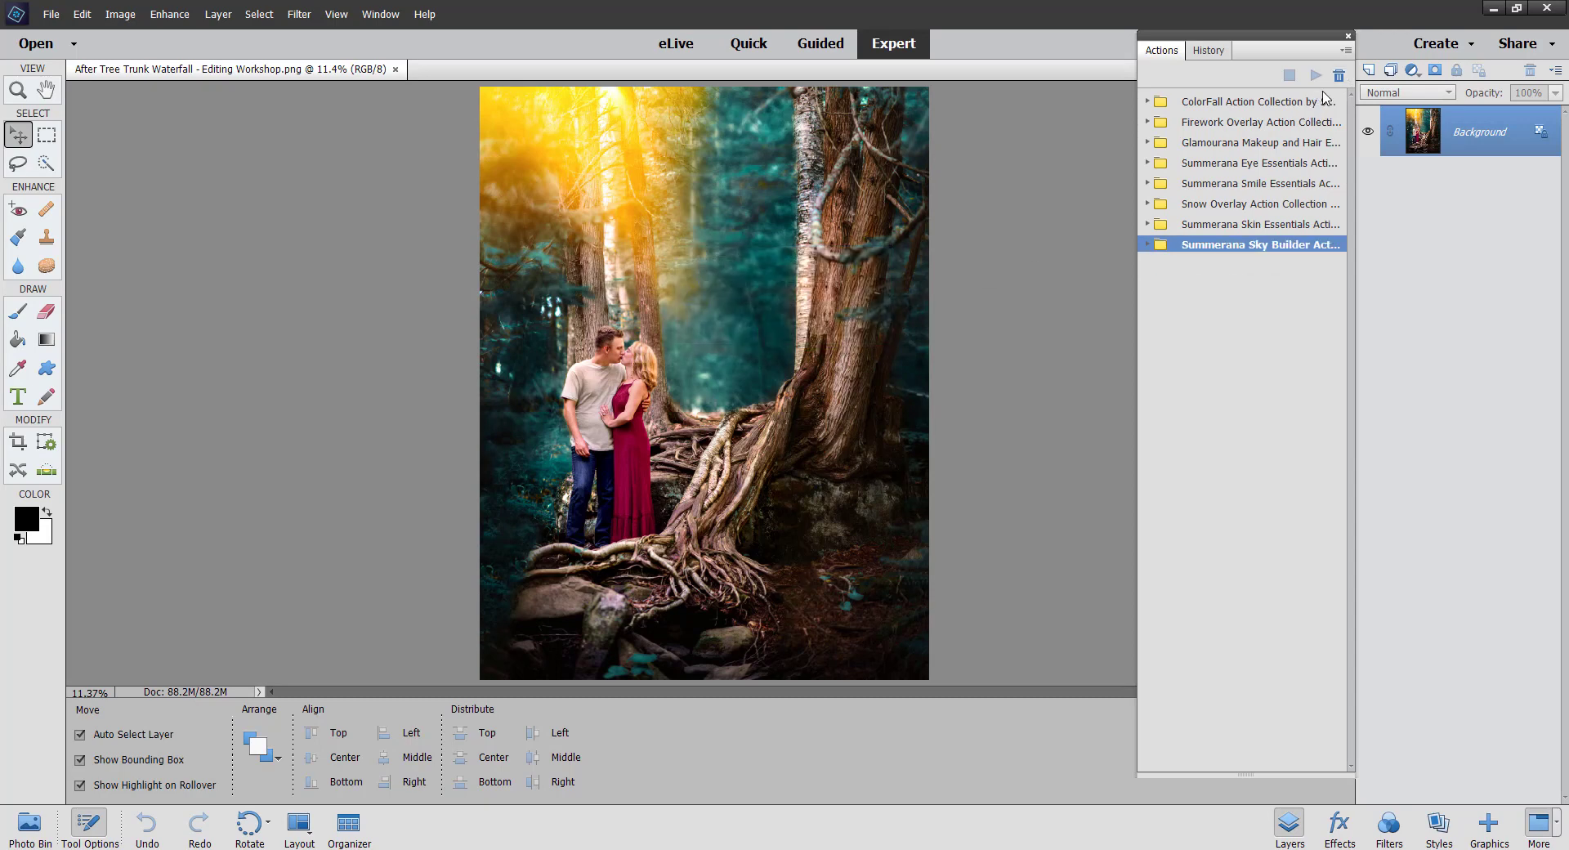
# Load the Everyday Workflow Essentials .ATN file through the panel's Load Actions command.
pyautogui.click(1345, 50)
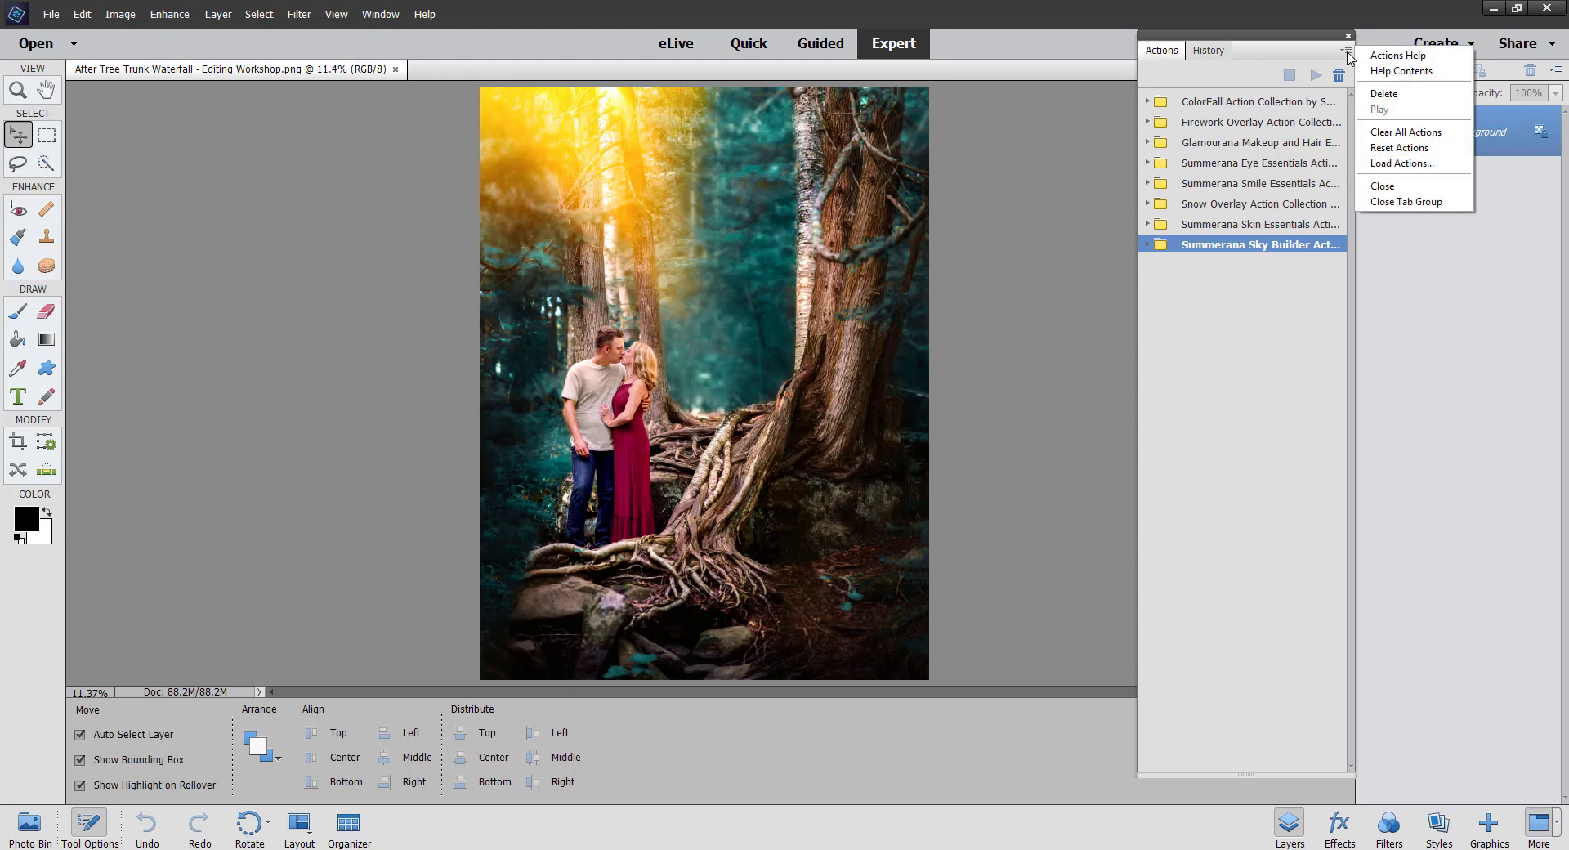
pyautogui.click(1442, 169)
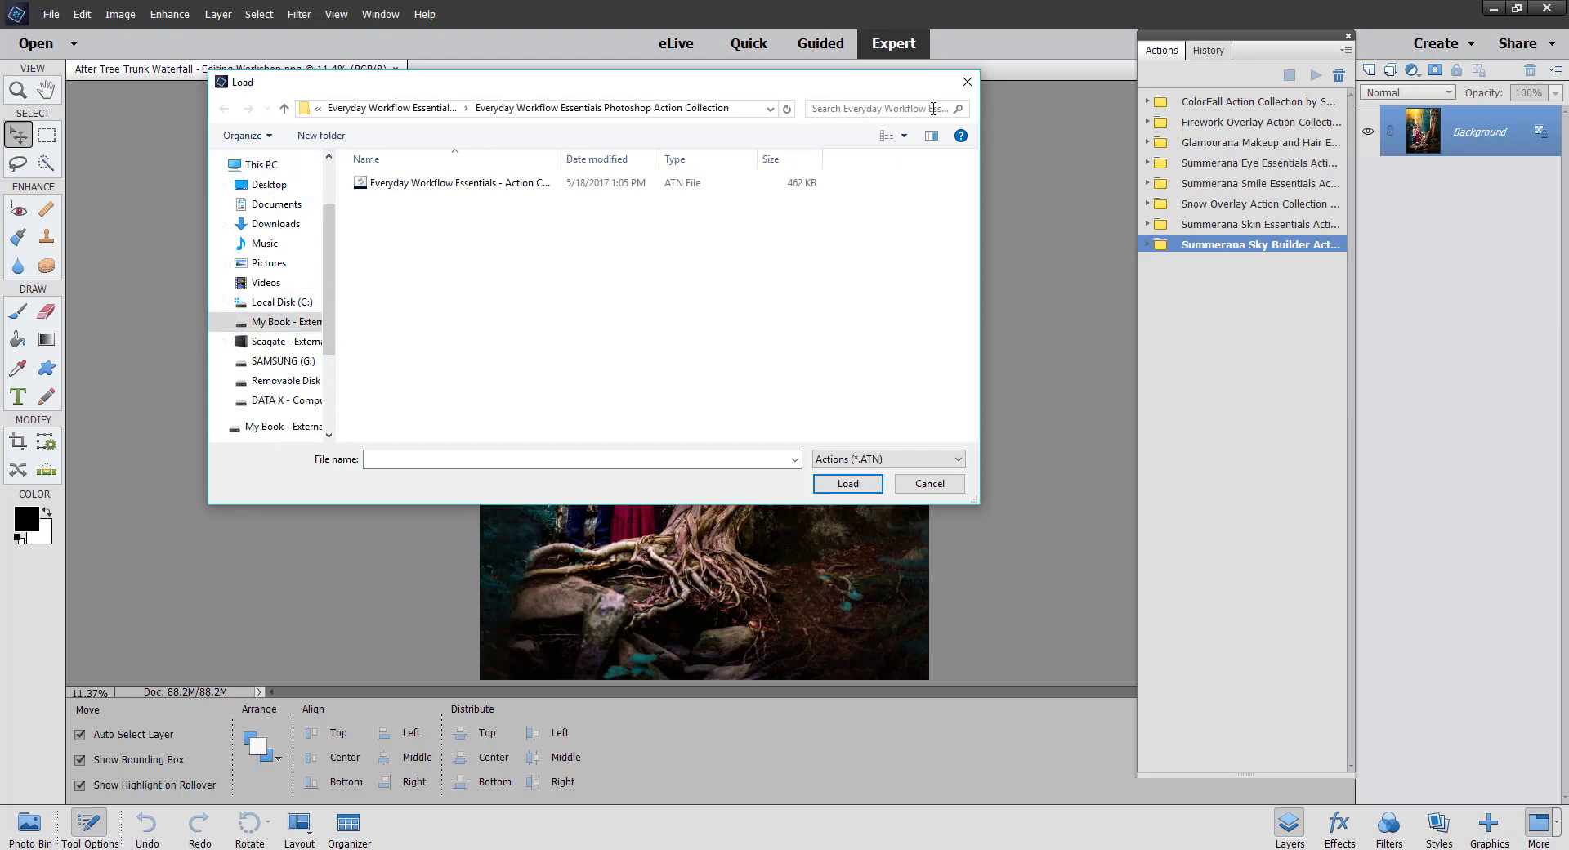
pyautogui.click(400, 183)
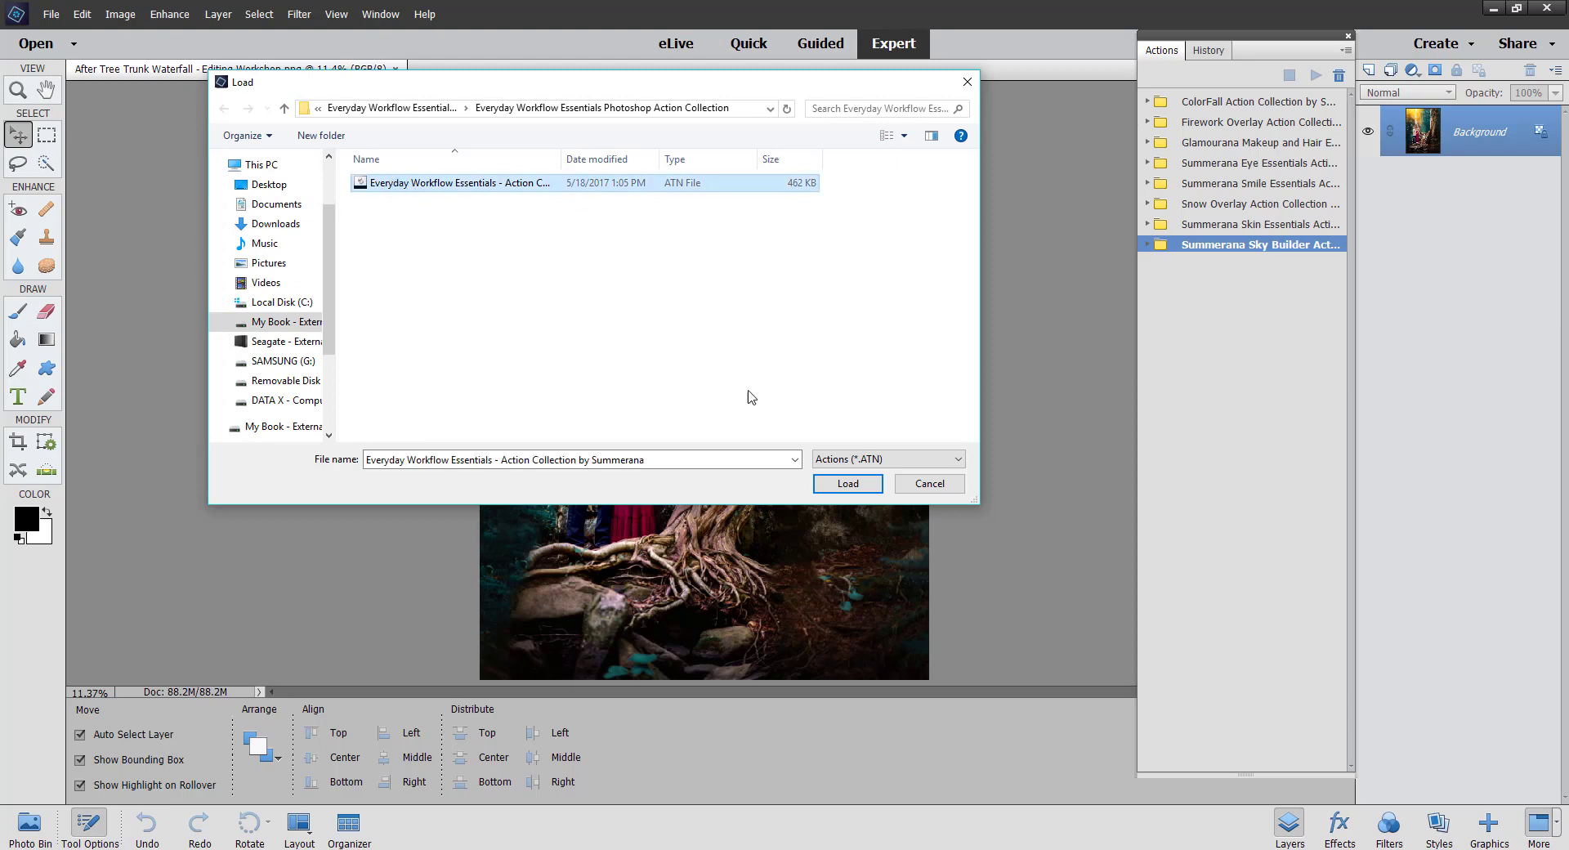
pyautogui.click(845, 486)
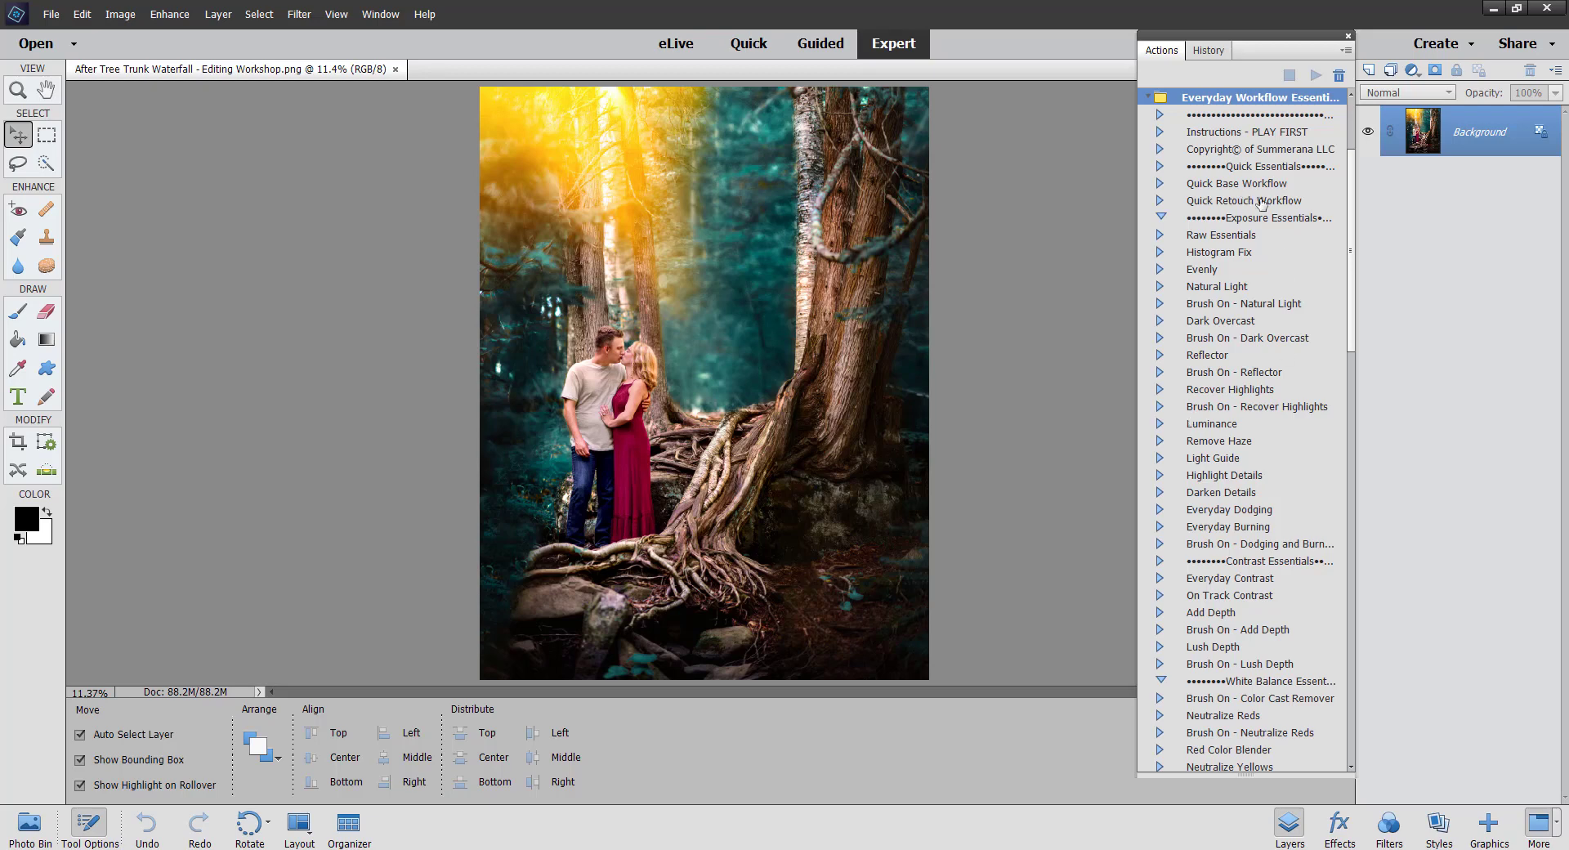
# Select the Raw Essentials action, close the editor, and start the Elements 11 Photo Editor.
pyautogui.scroll(3, 1259, 245)
pyautogui.scroll(-2, 1243, 204)
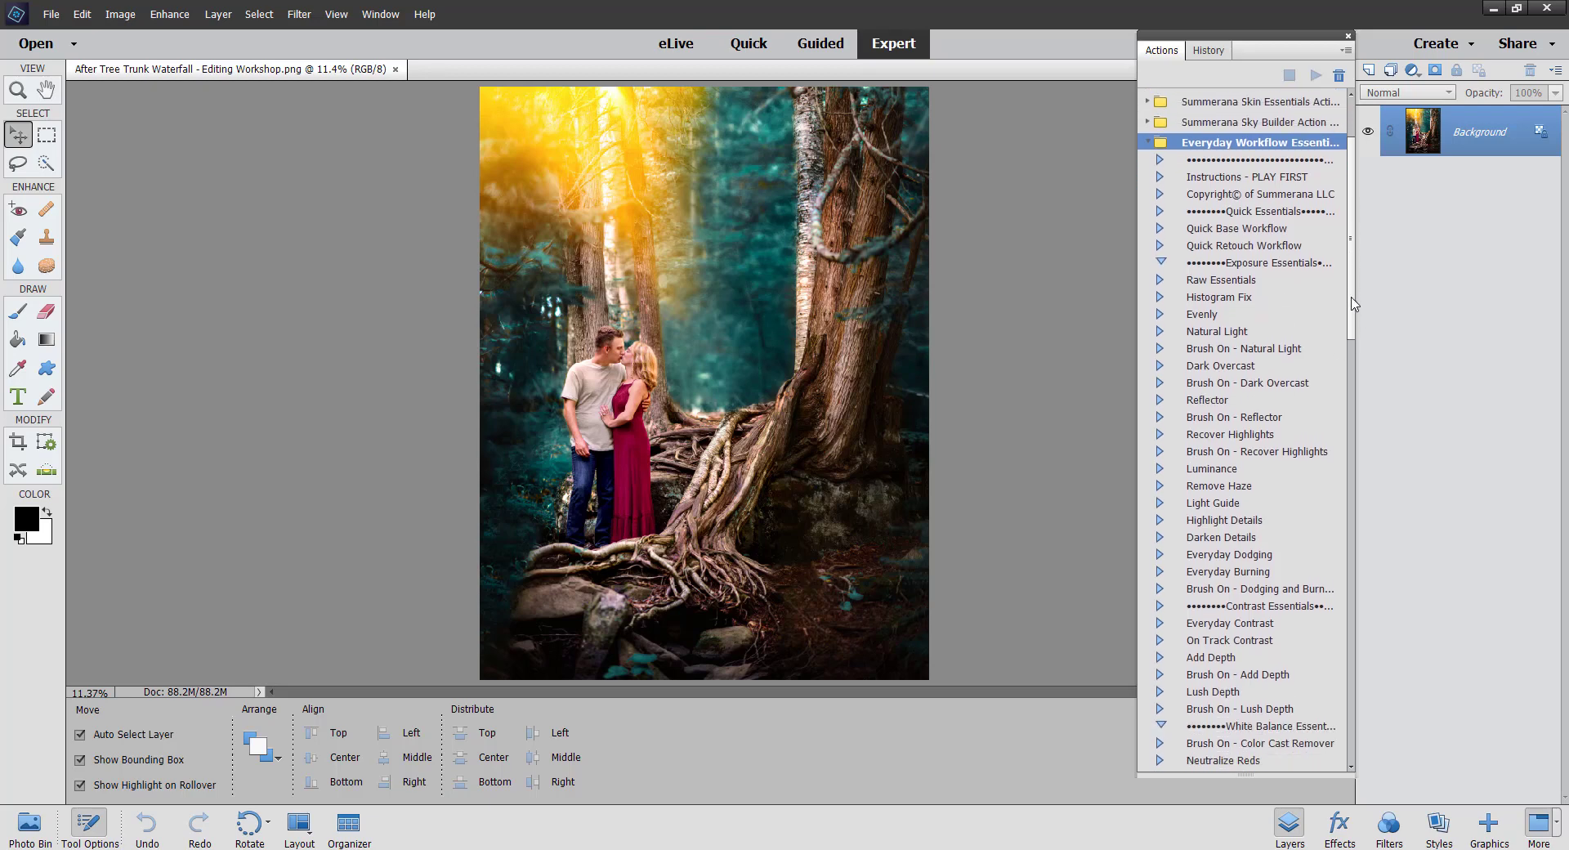
pyautogui.moveTo(1226, 161); pyautogui.dragTo(1238, 261)
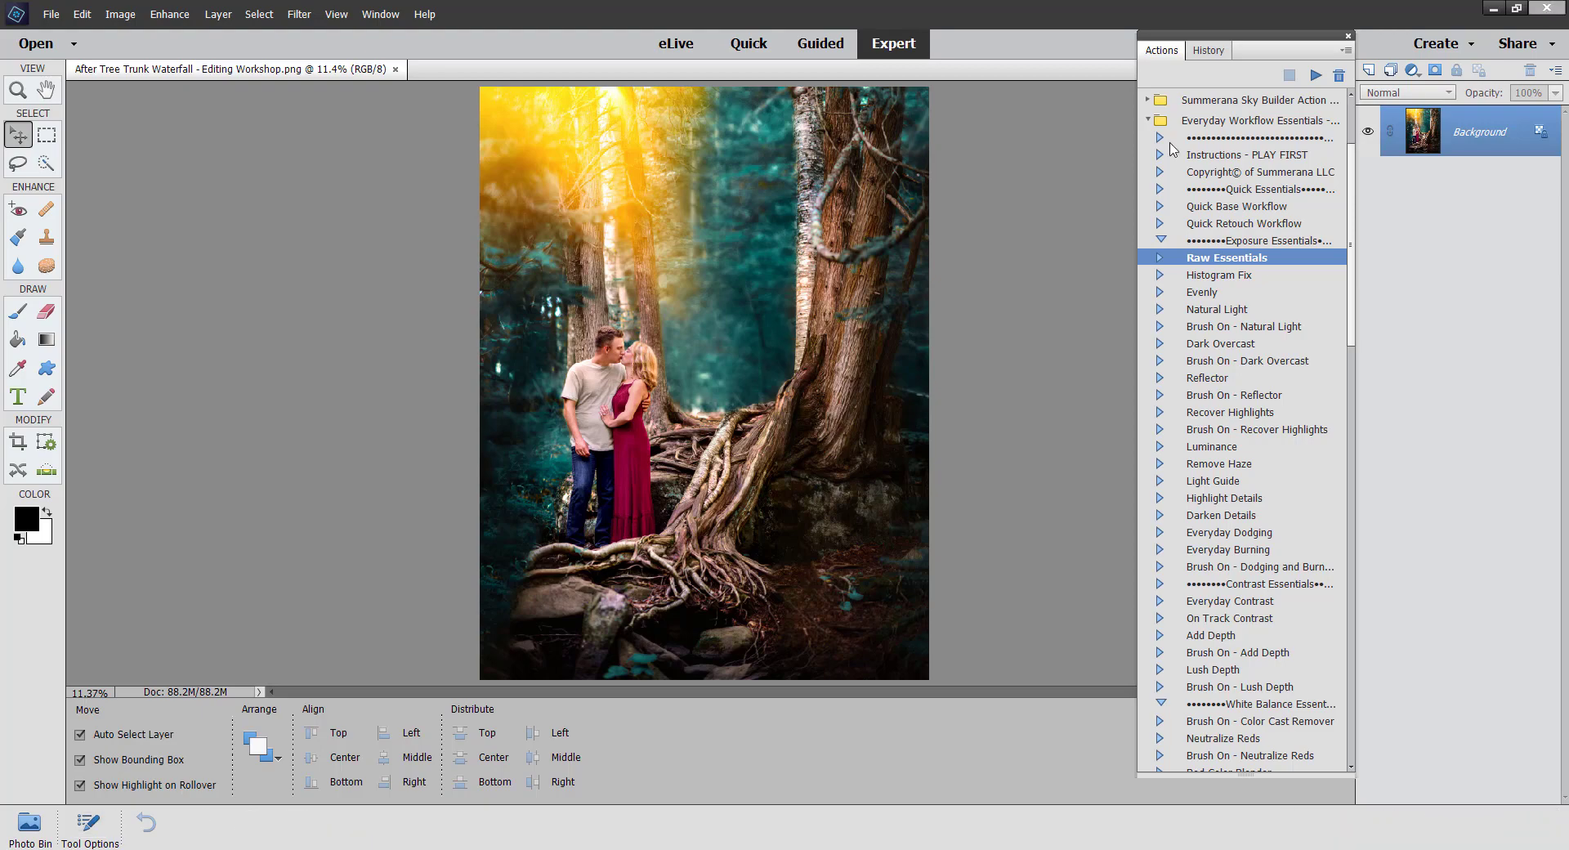
pyautogui.click(1544, 10)
pyautogui.click(914, 292)
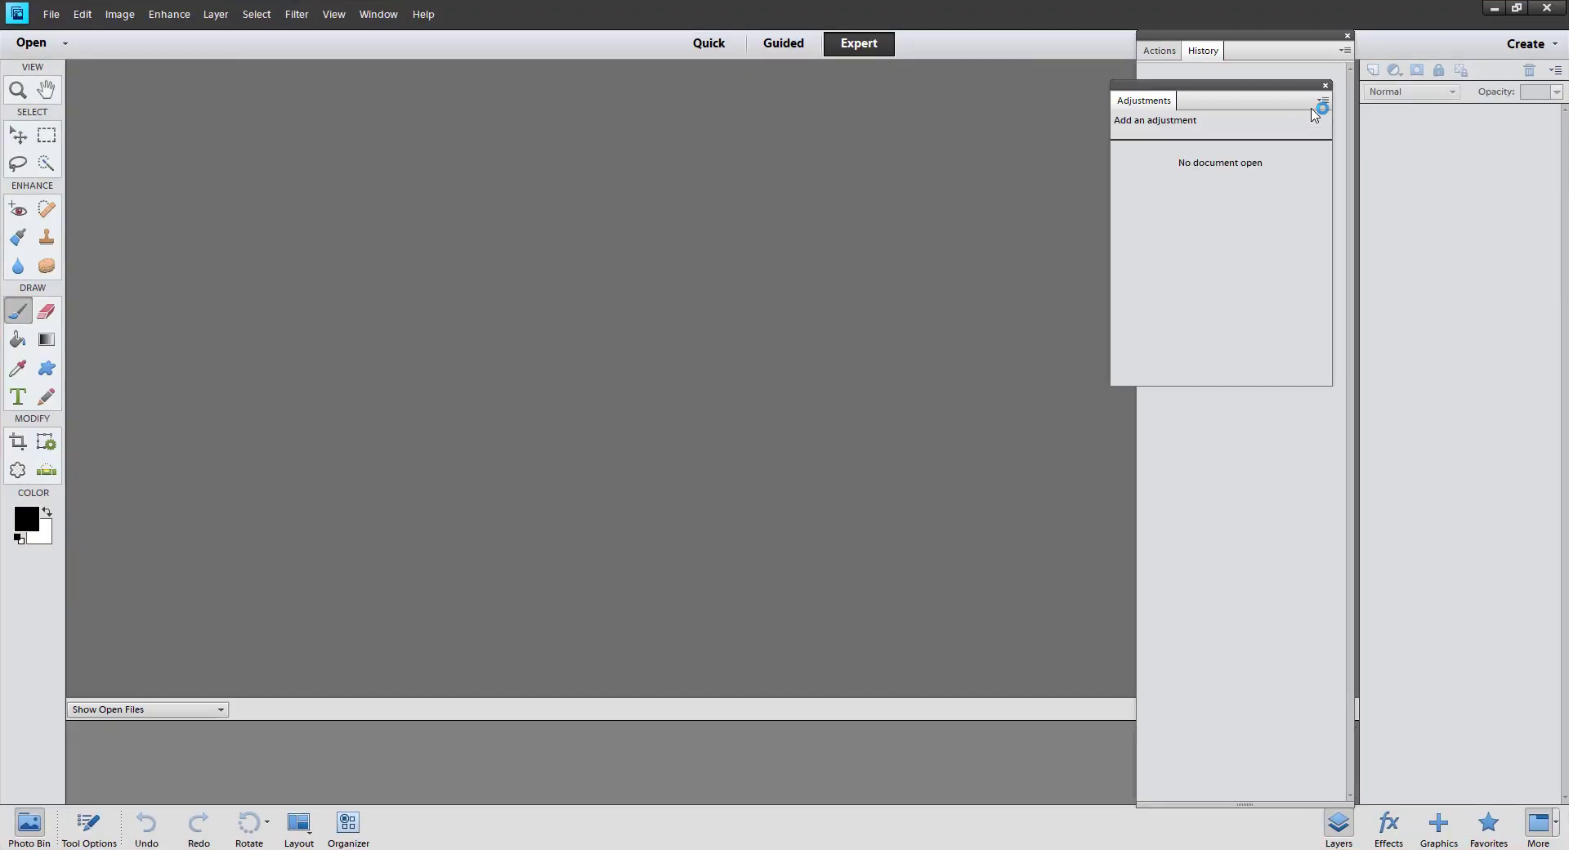
# Close the Adjustments panel and delete the 11-14 Everyday Workflow action set.
pyautogui.click(1326, 85)
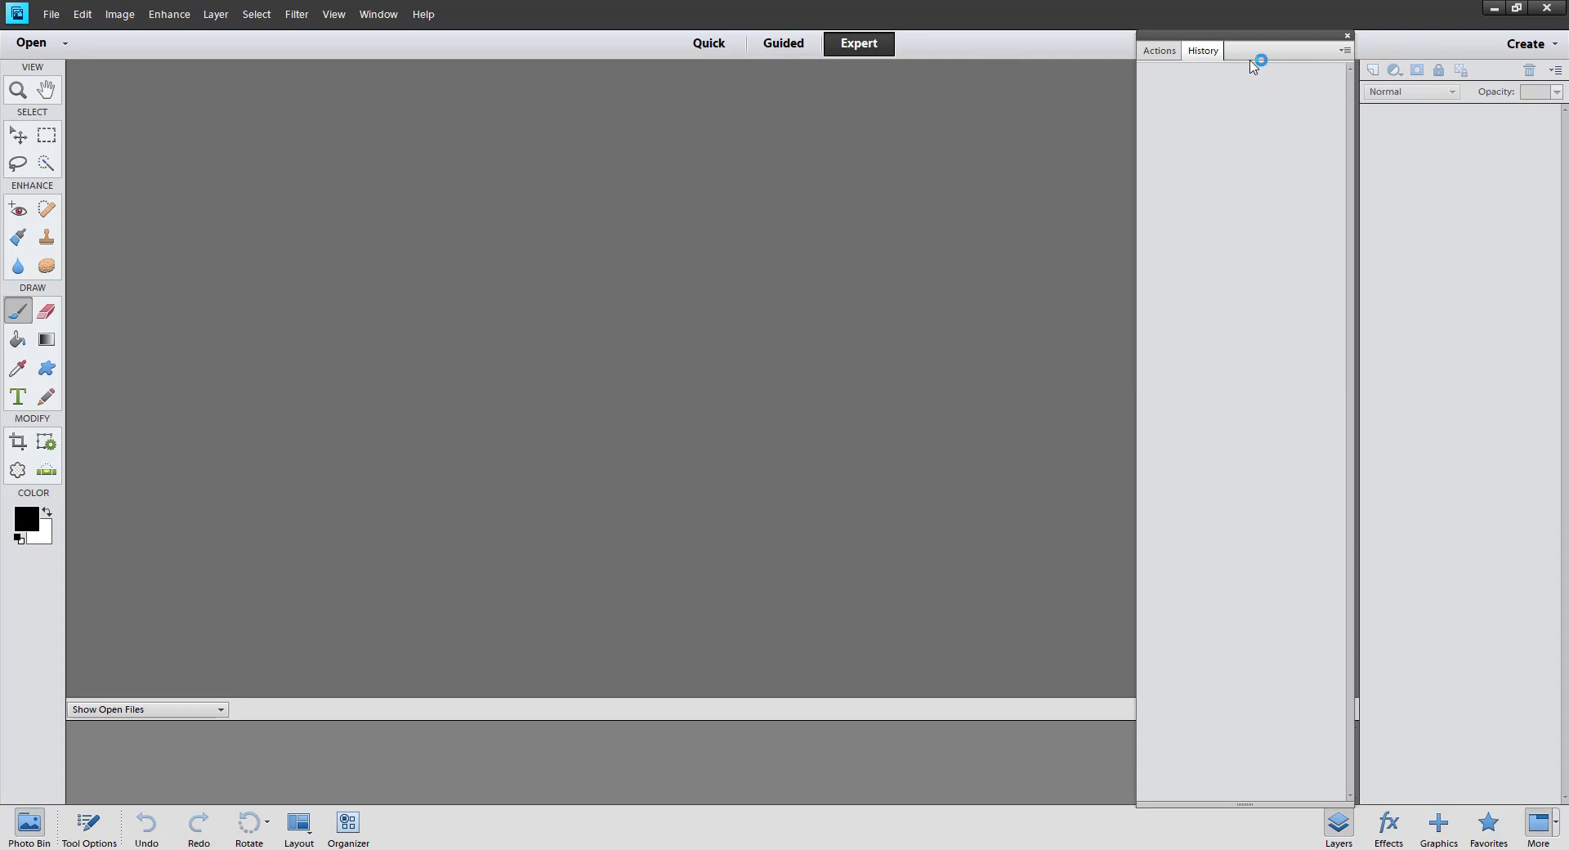
pyautogui.click(1165, 51)
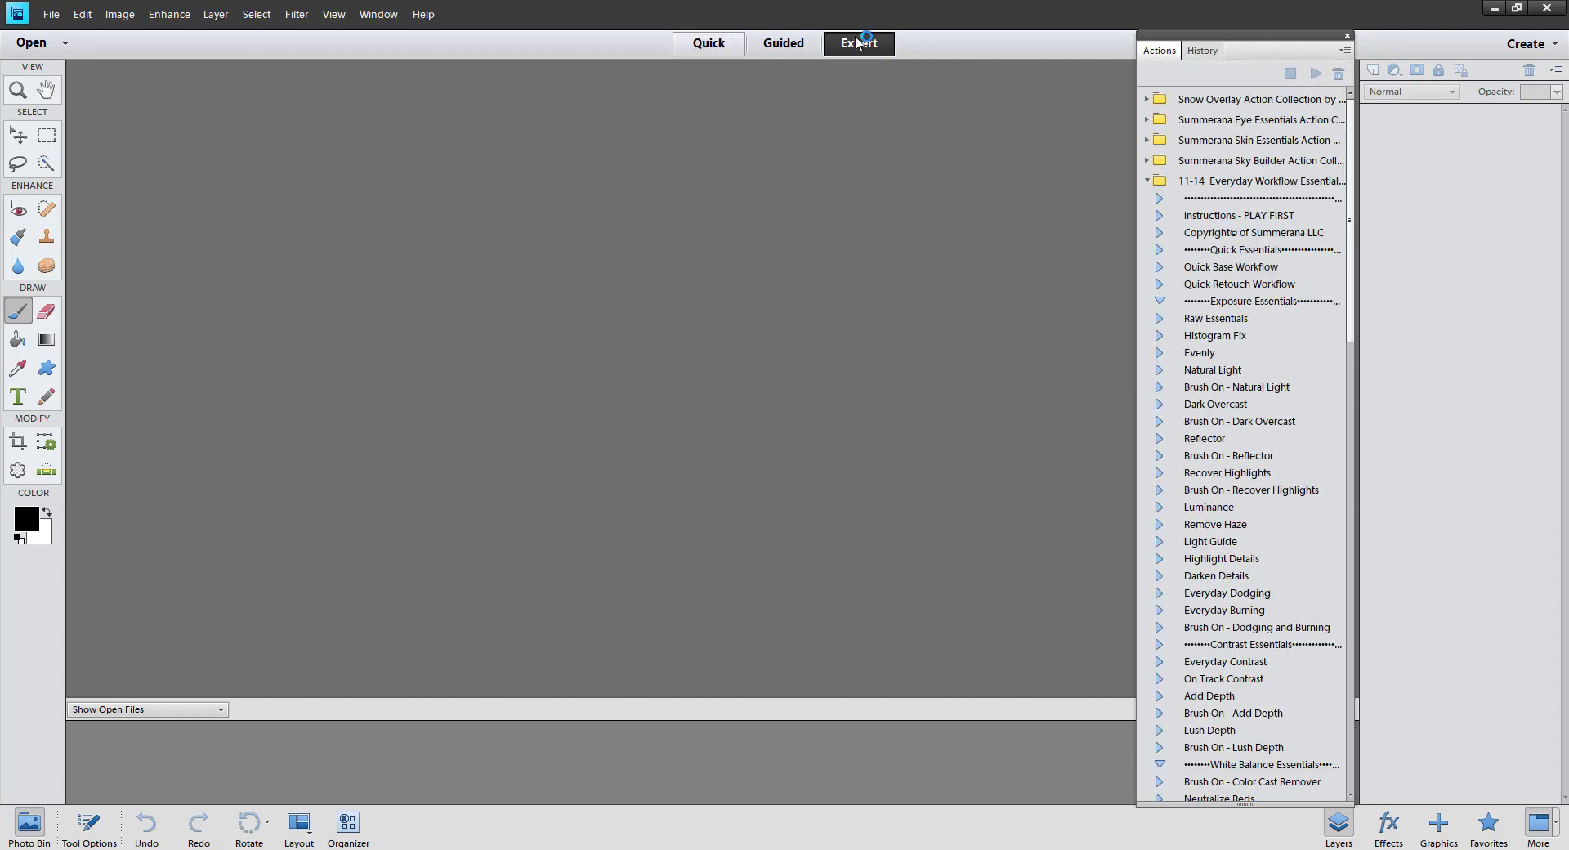
pyautogui.click(1146, 181)
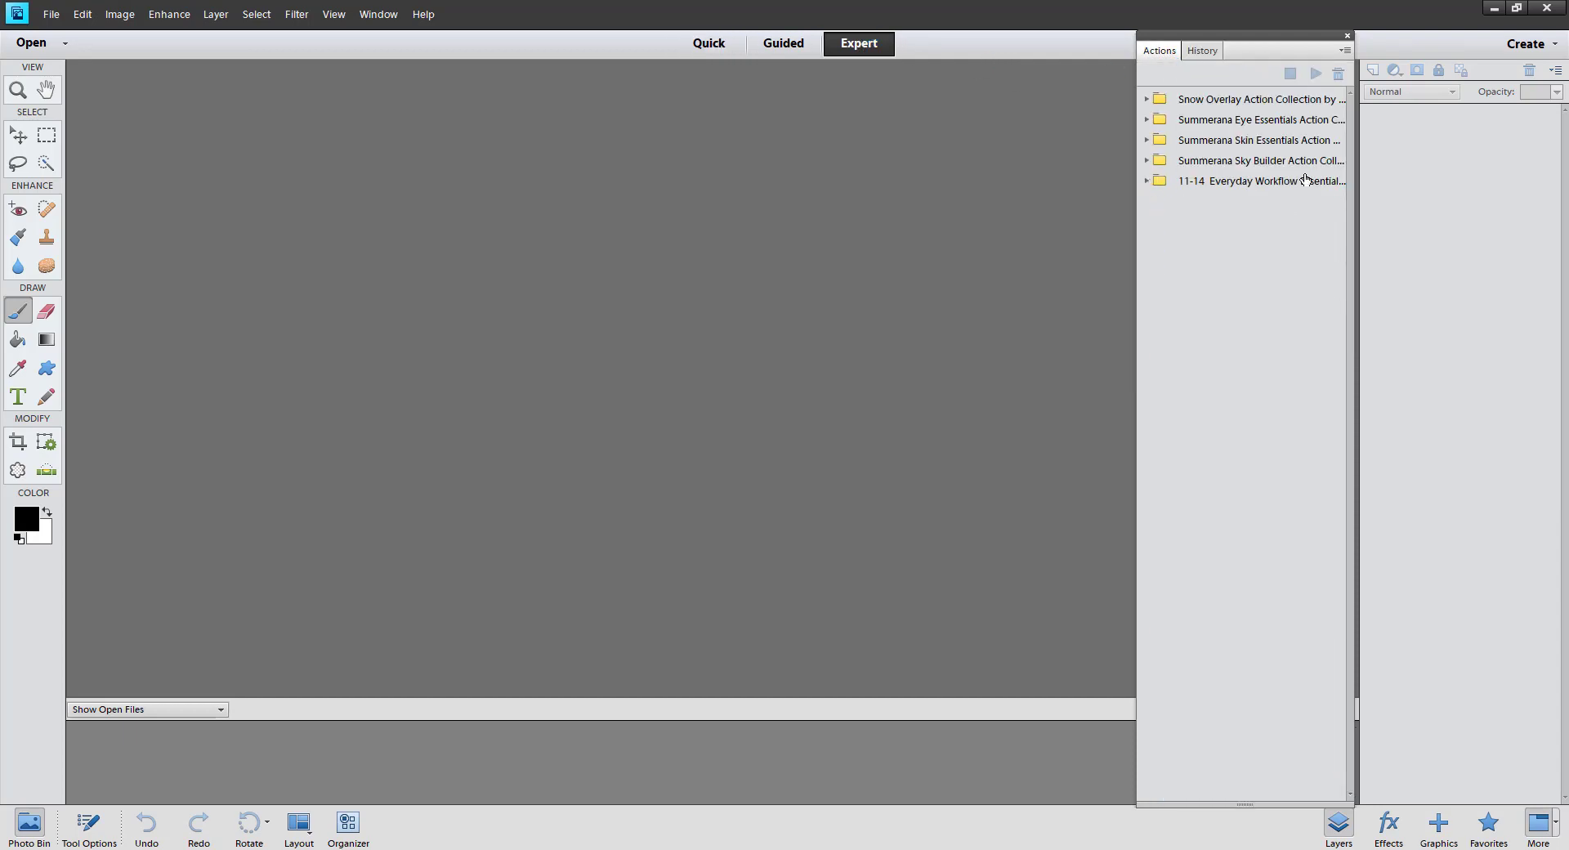
pyautogui.click(1236, 180)
pyautogui.click(1338, 74)
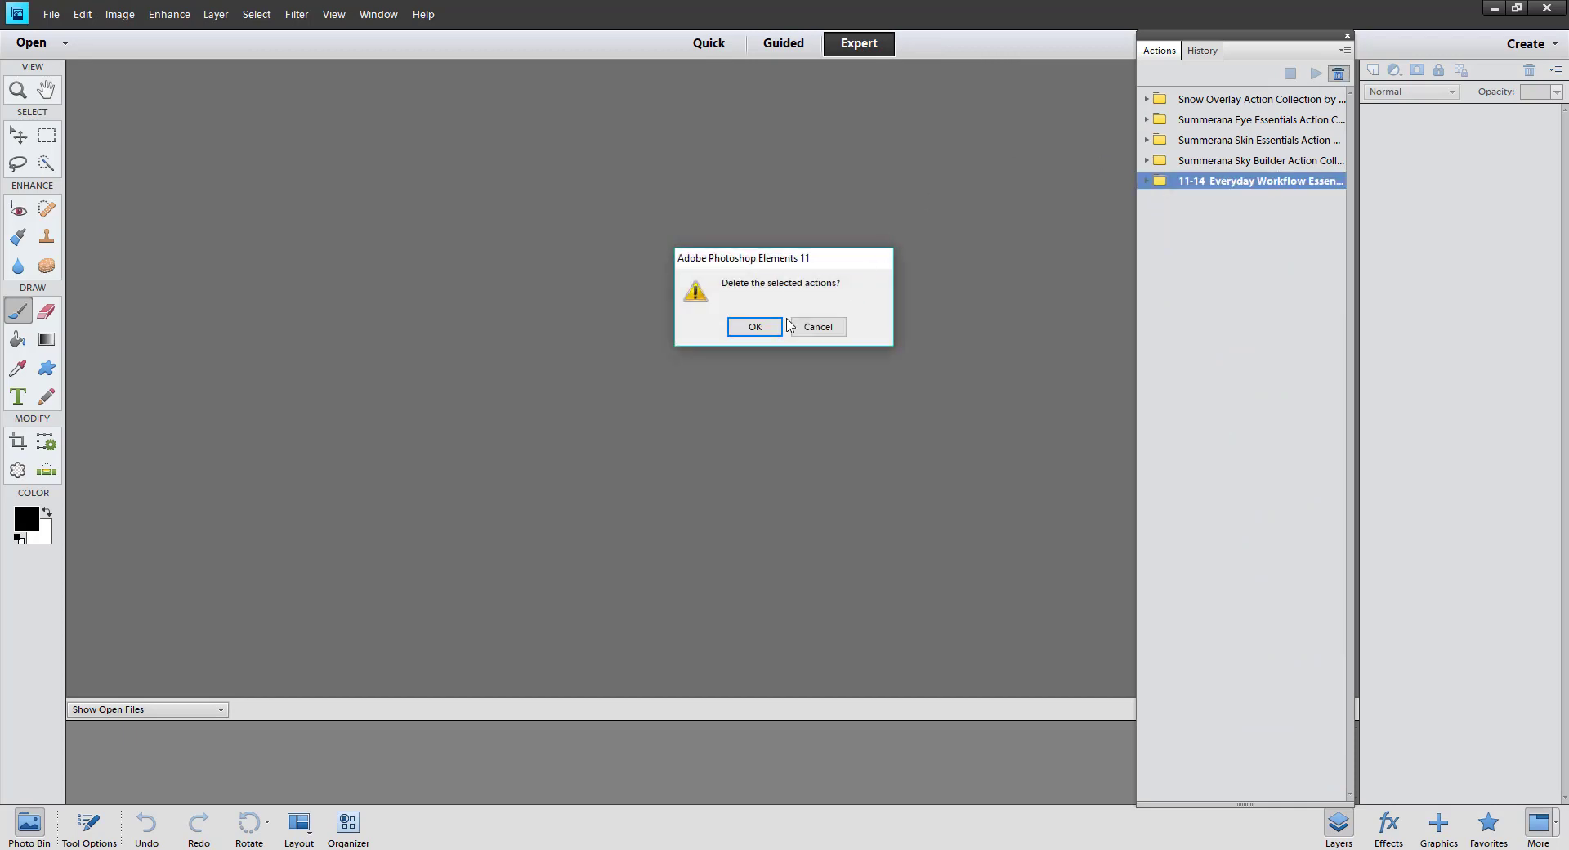
pyautogui.click(755, 324)
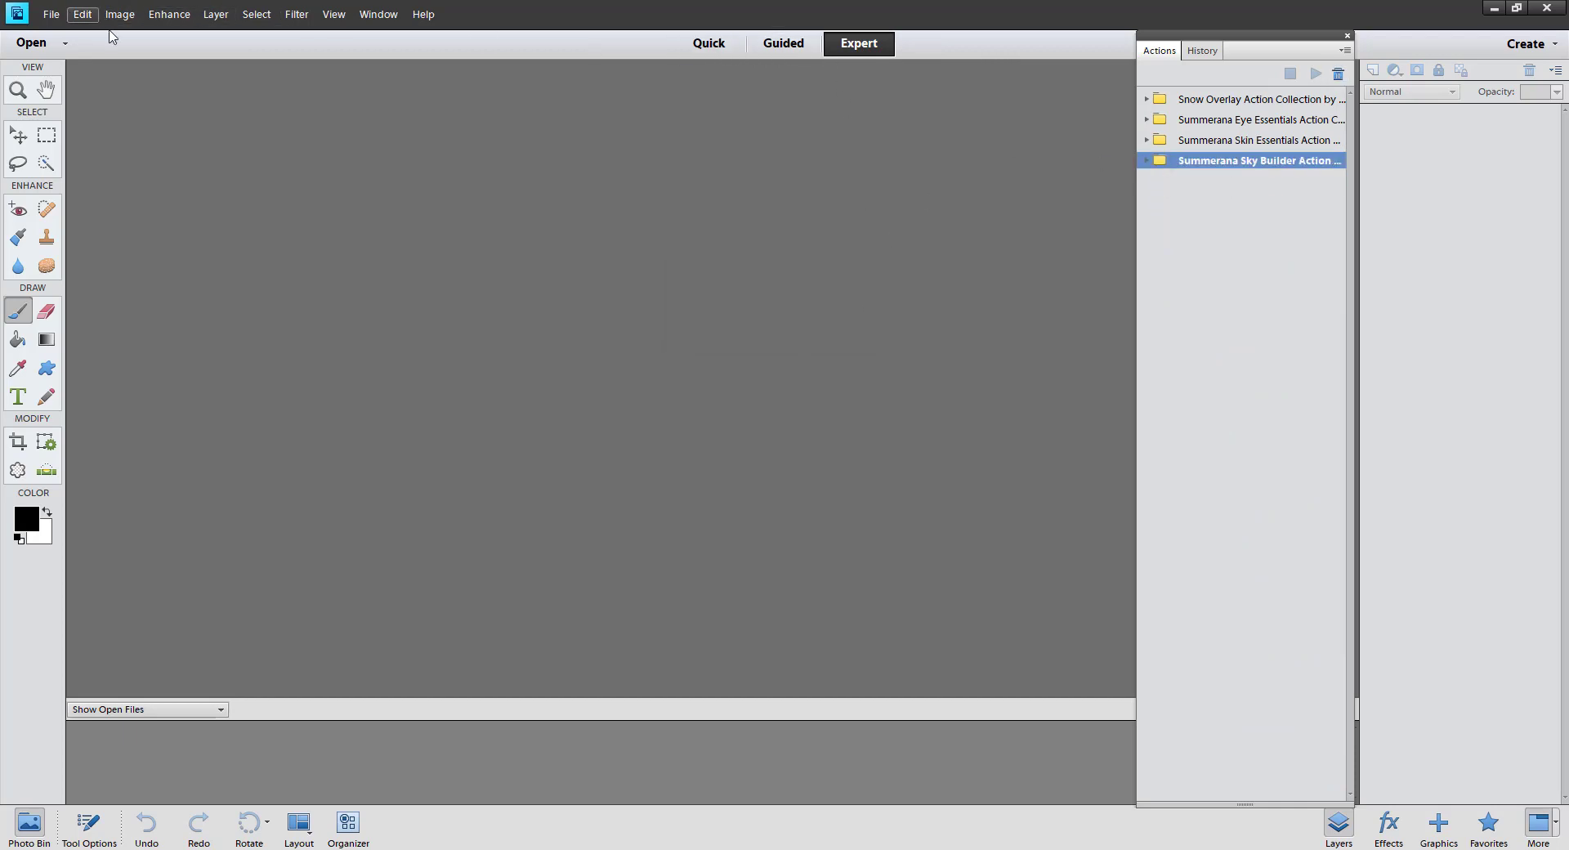
# Hide the Actions panel from the Window menu.
pyautogui.click(359, 18)
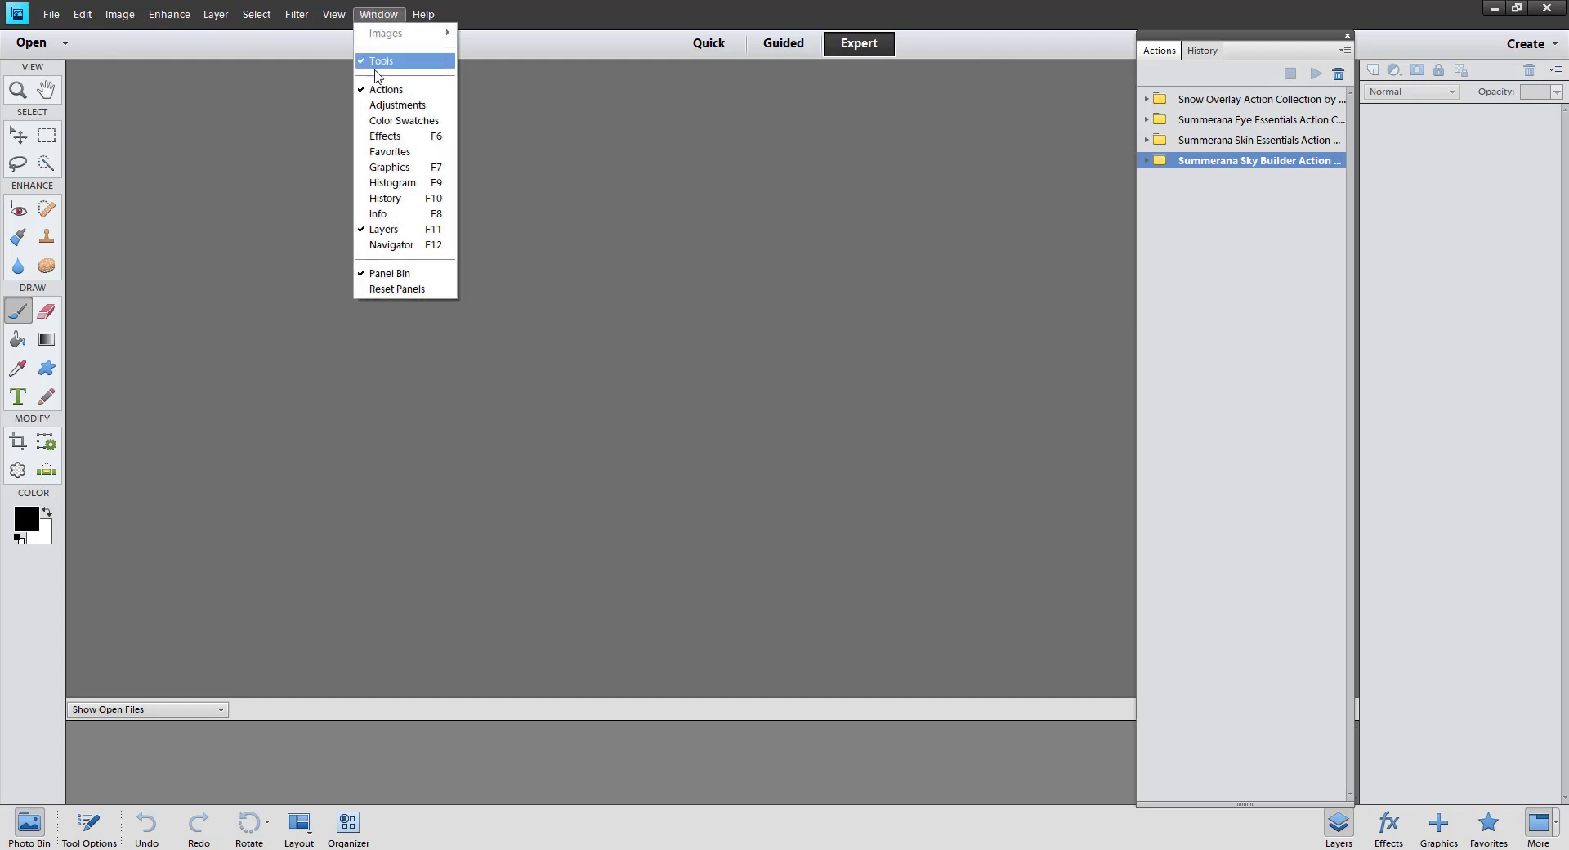
pyautogui.click(421, 90)
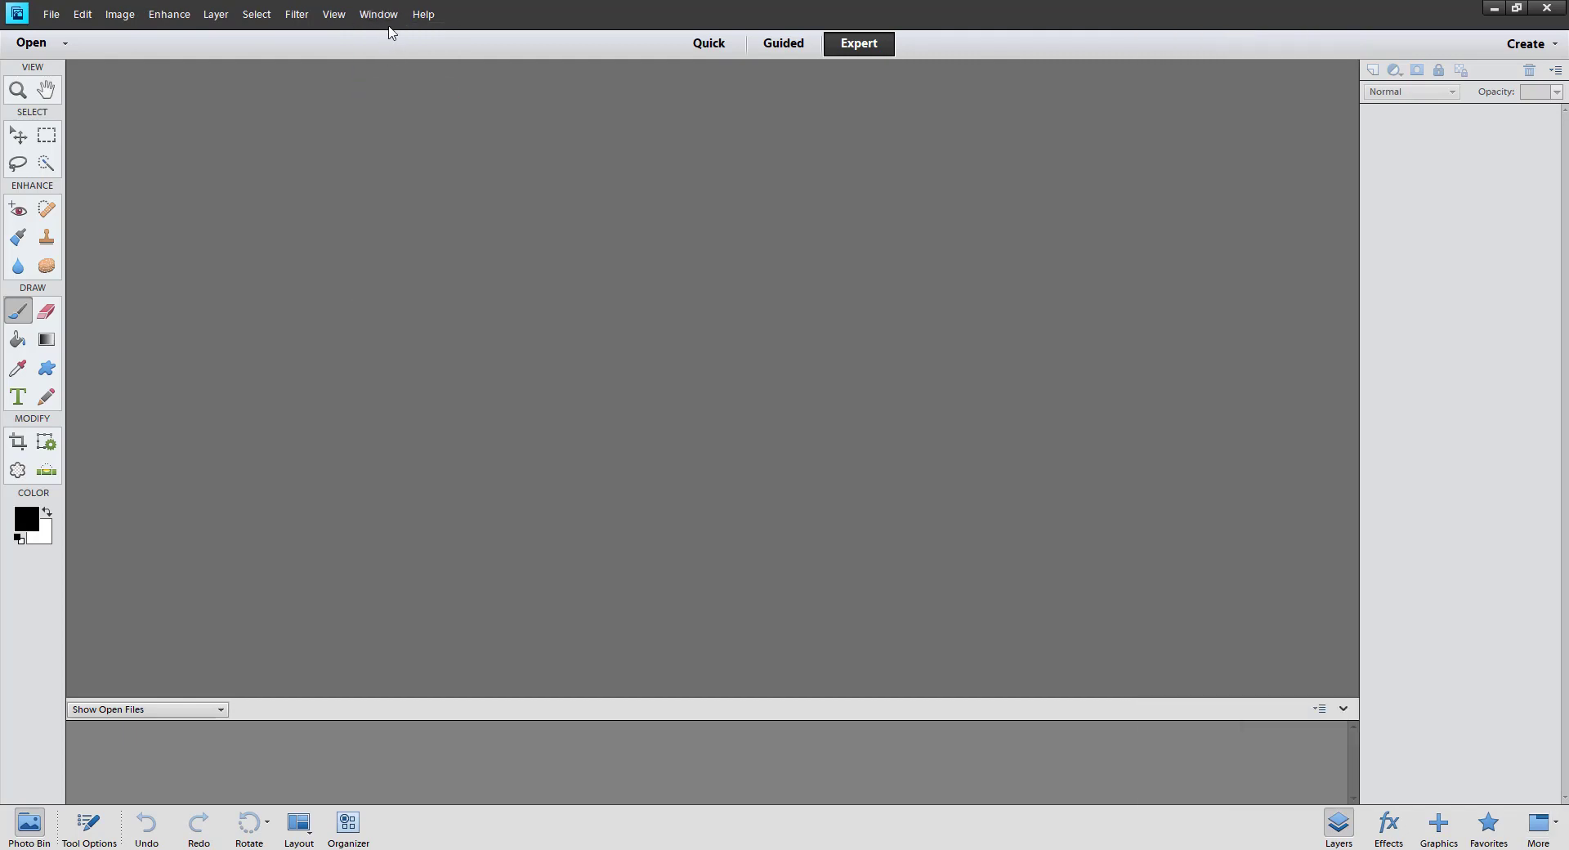
pyautogui.click(380, 15)
# Show the Actions panel again and cancel the Load Actions dialog without loading anything.
pyautogui.click(384, 90)
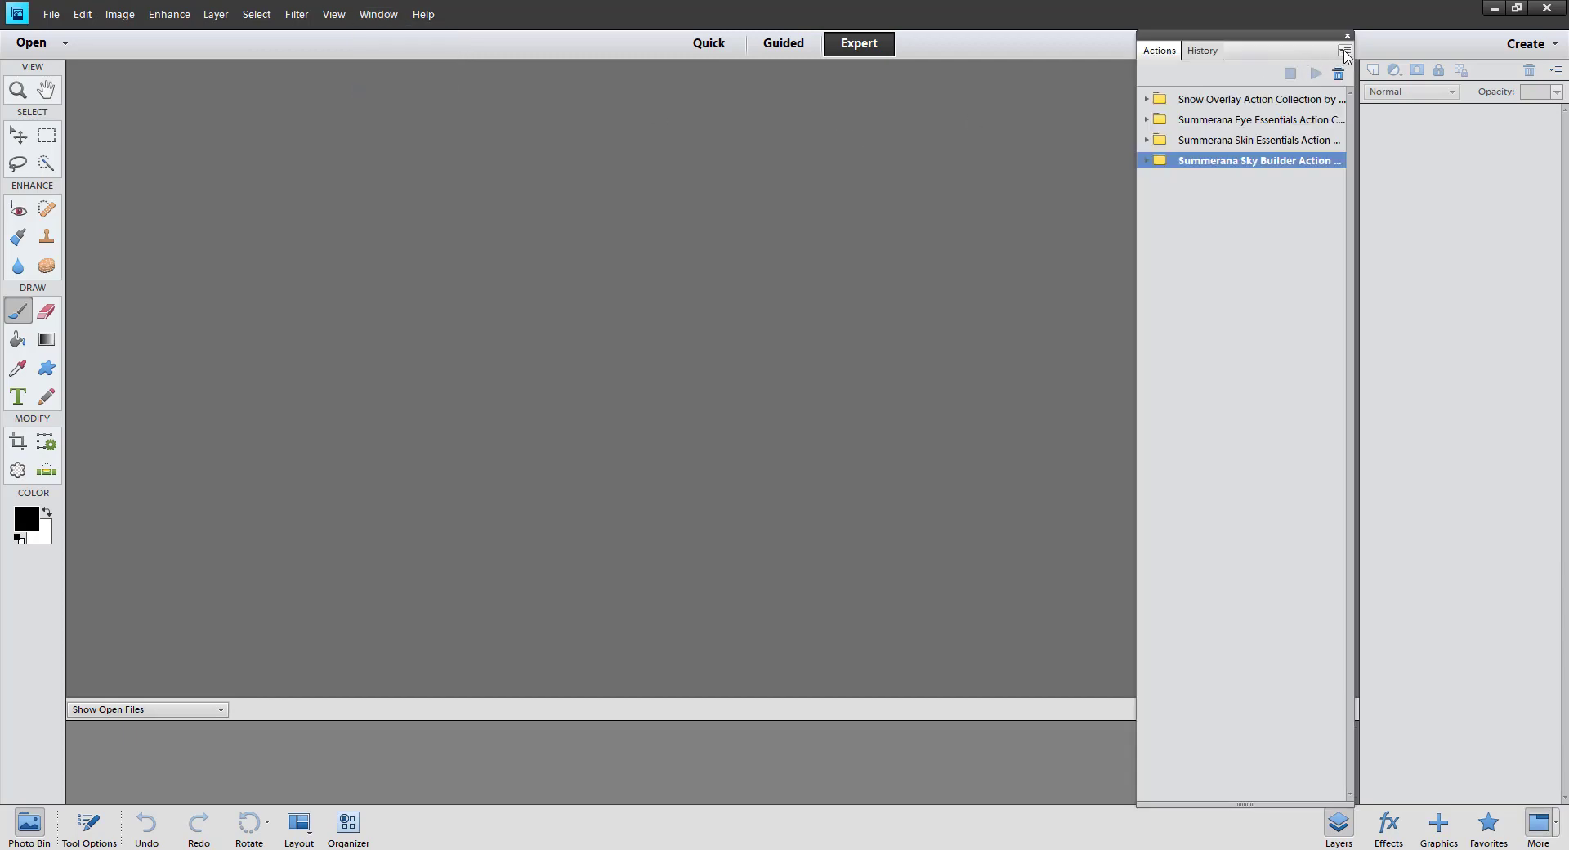
pyautogui.click(1344, 51)
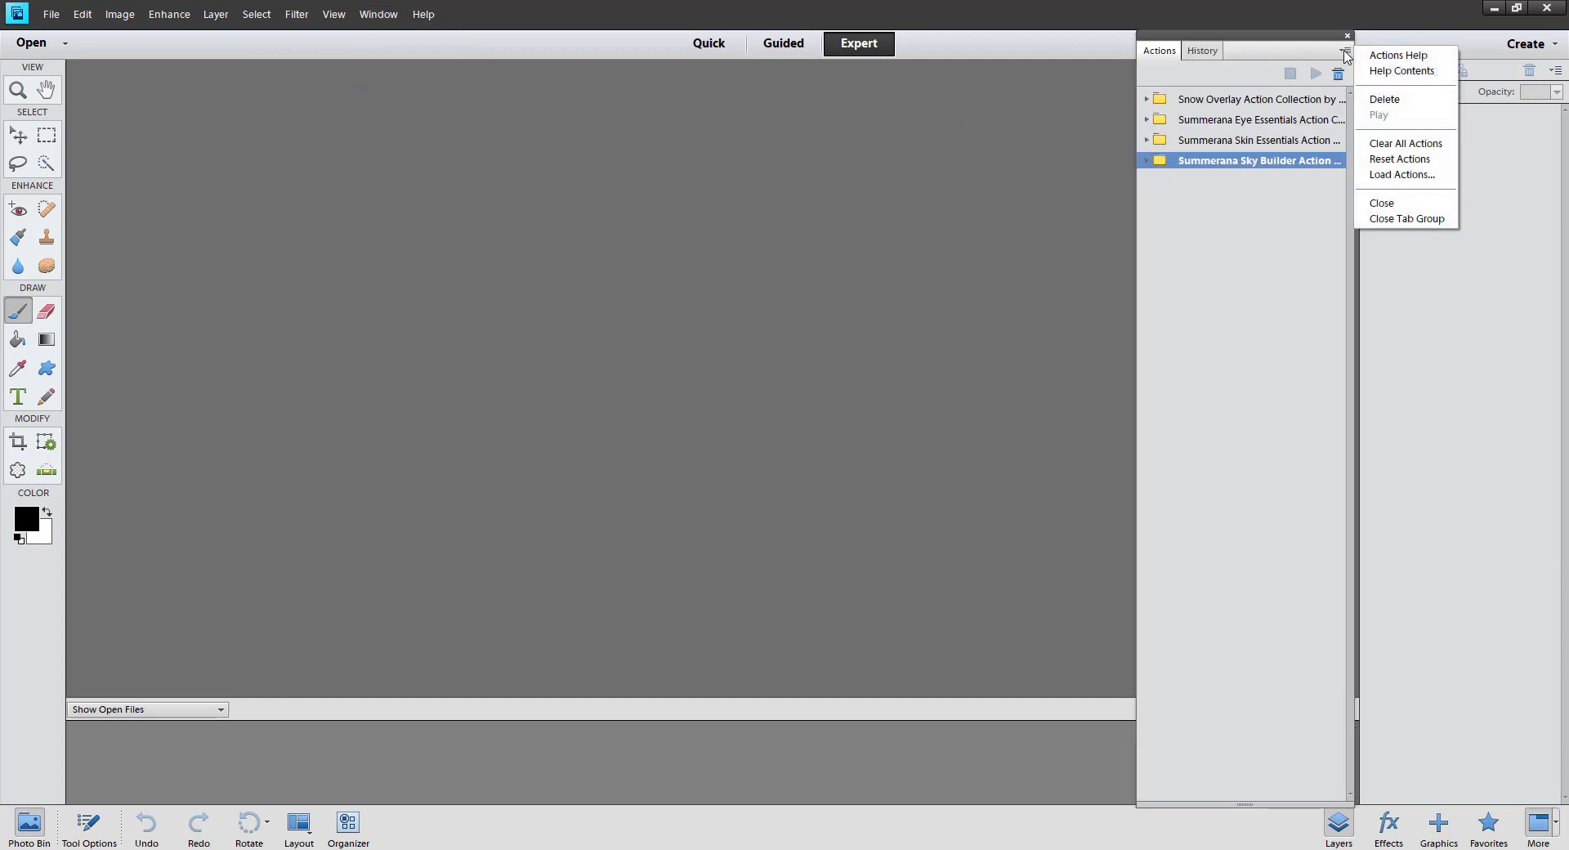
pyautogui.click(1412, 180)
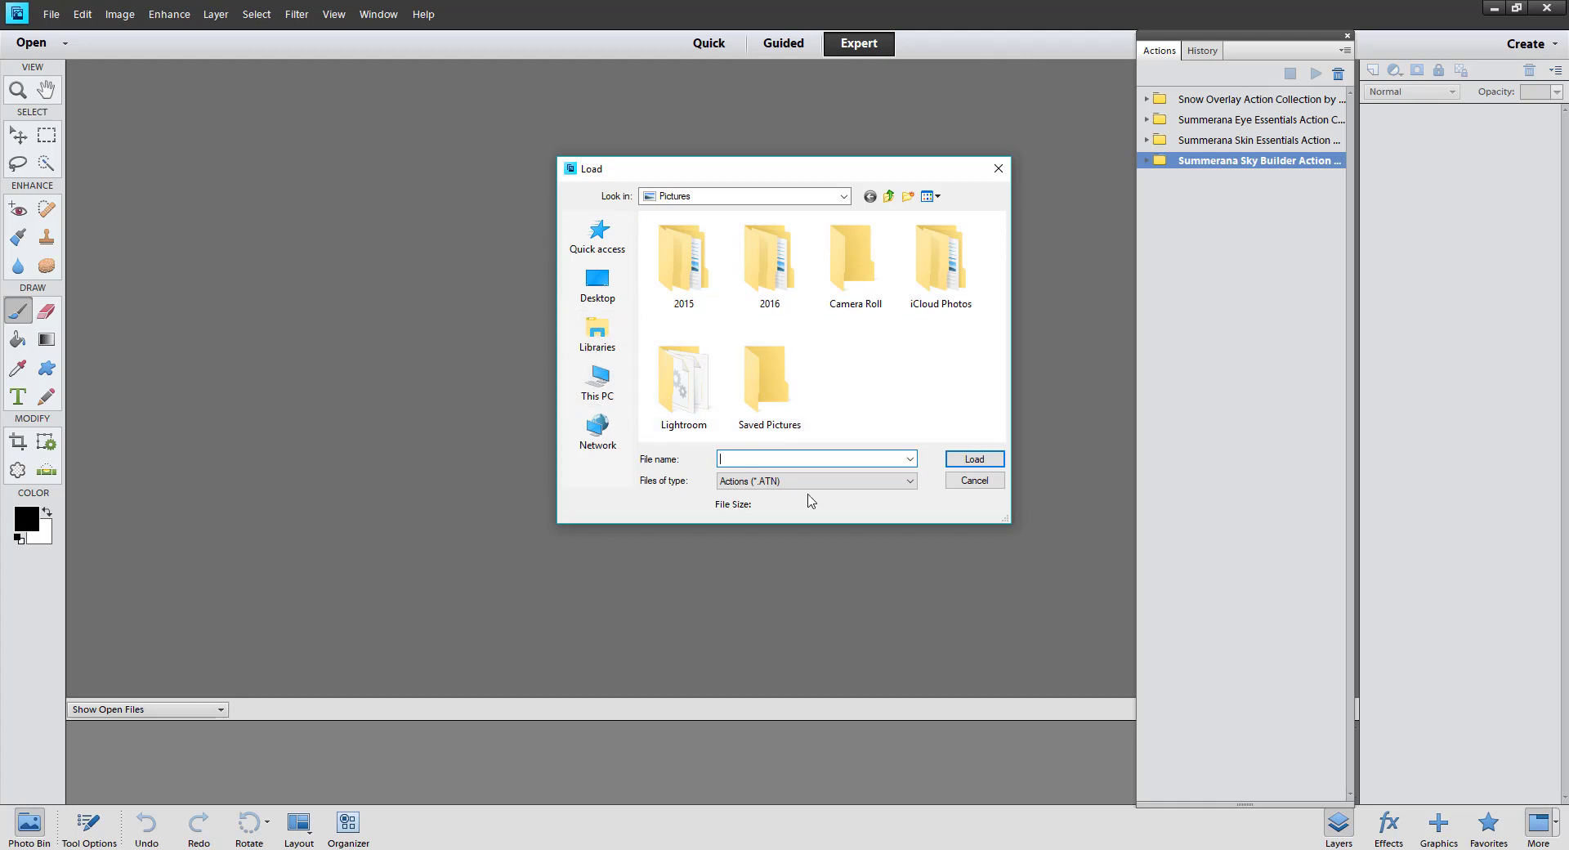
pyautogui.click(961, 483)
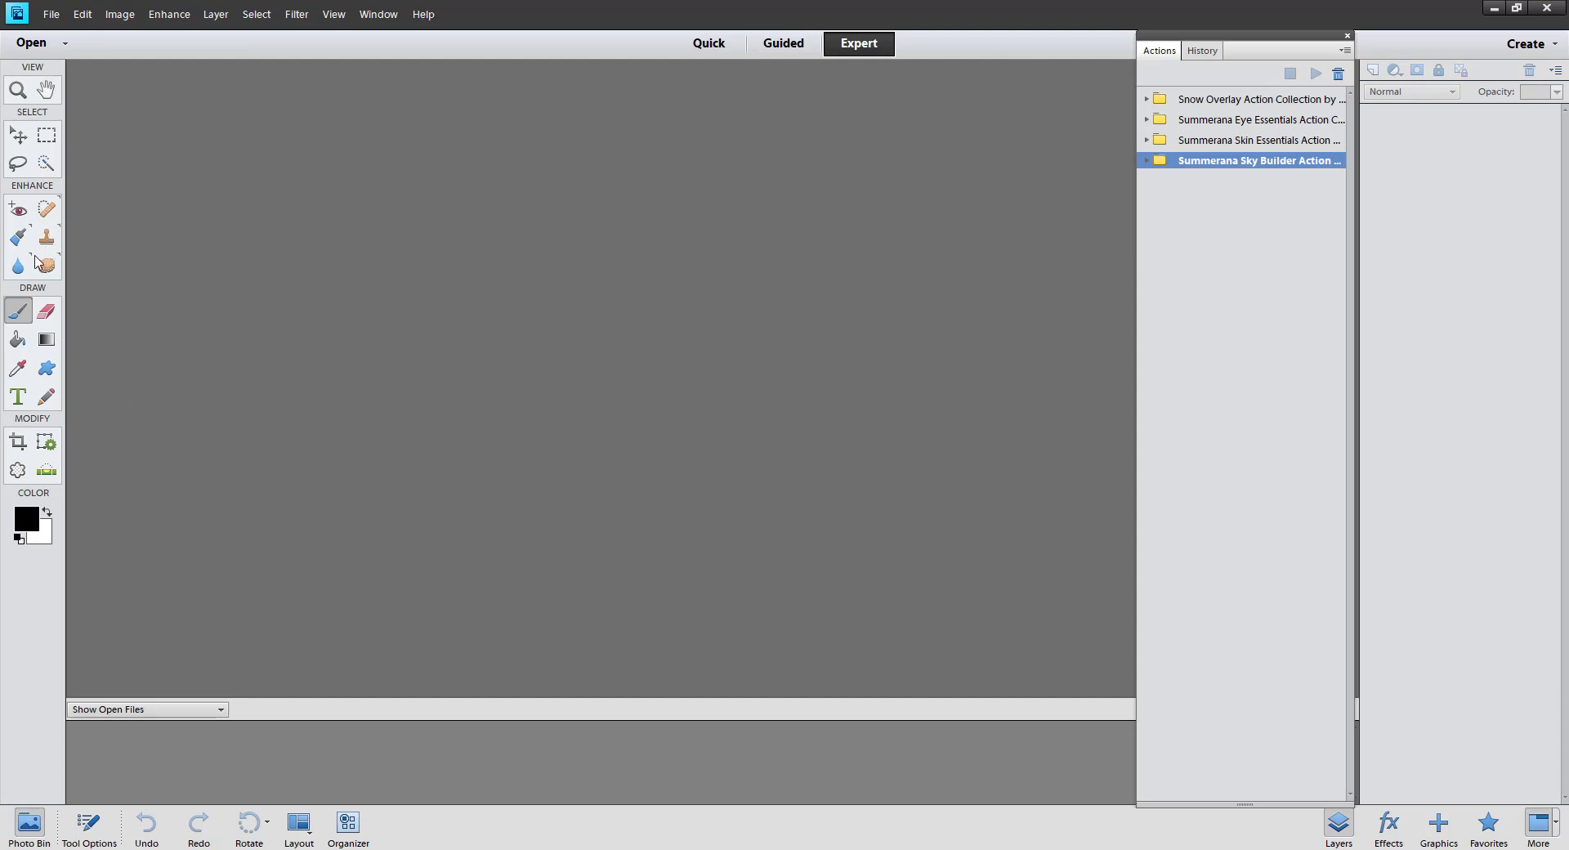
# With the Brush tool, open Load Brushes from the brush picker menu, then close it.
pyautogui.click(17, 318)
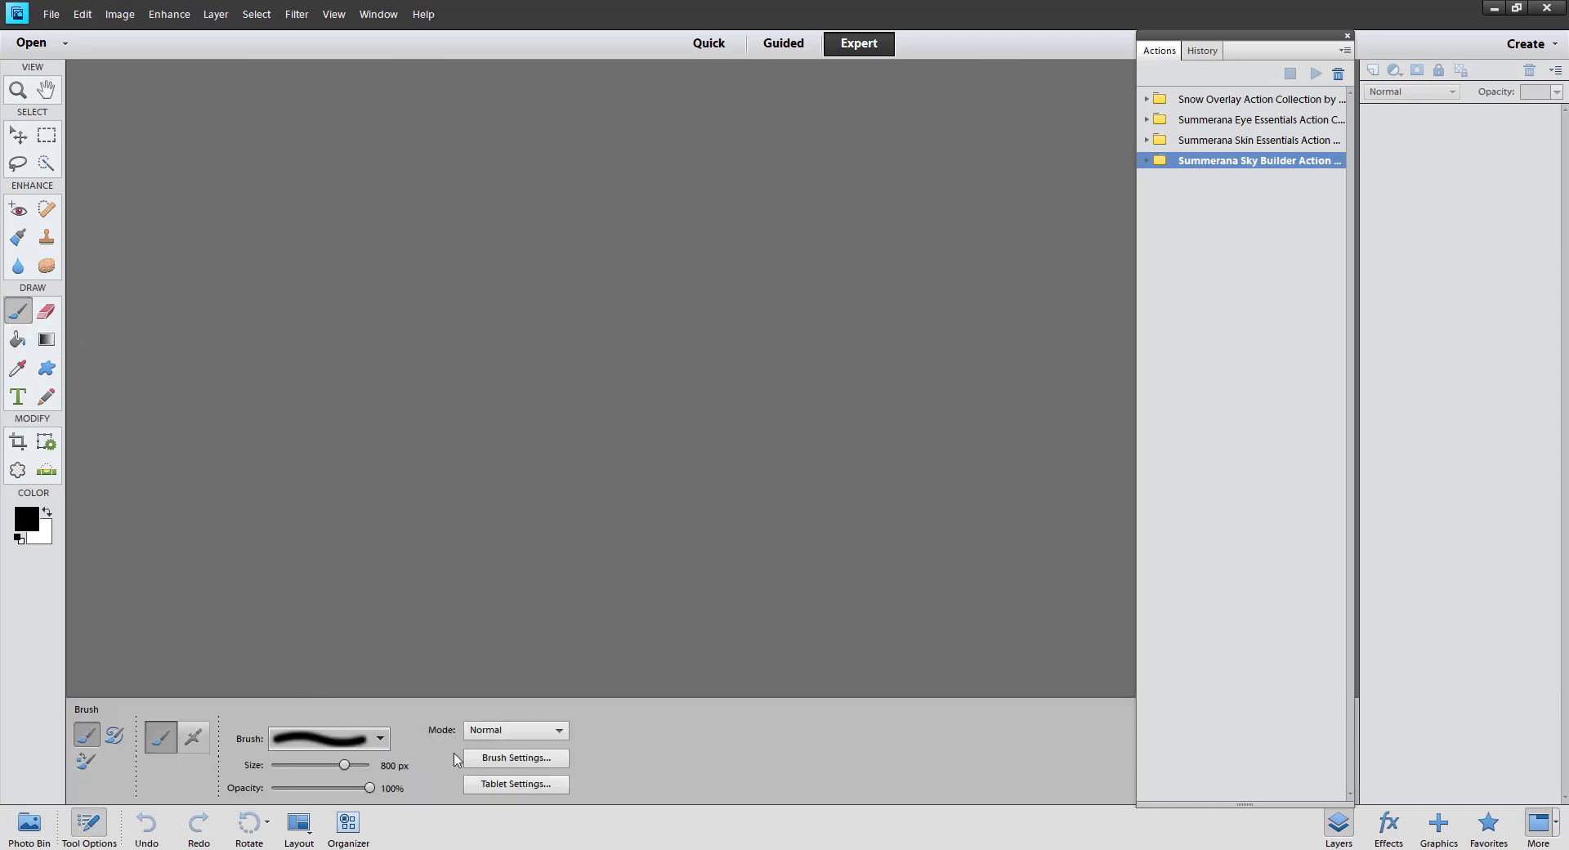
pyautogui.click(380, 738)
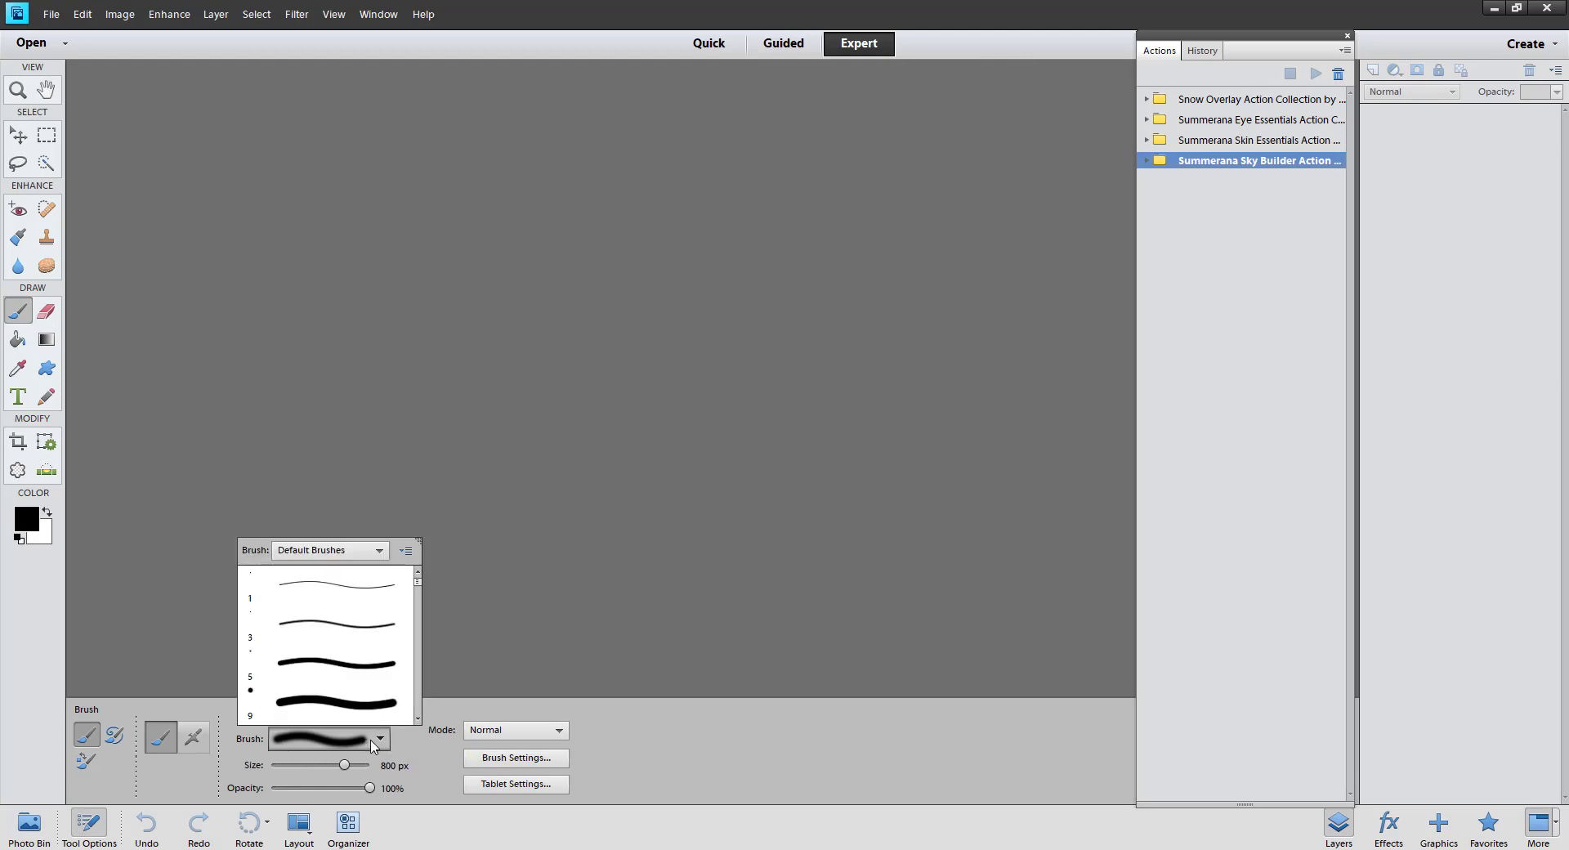
pyautogui.click(406, 551)
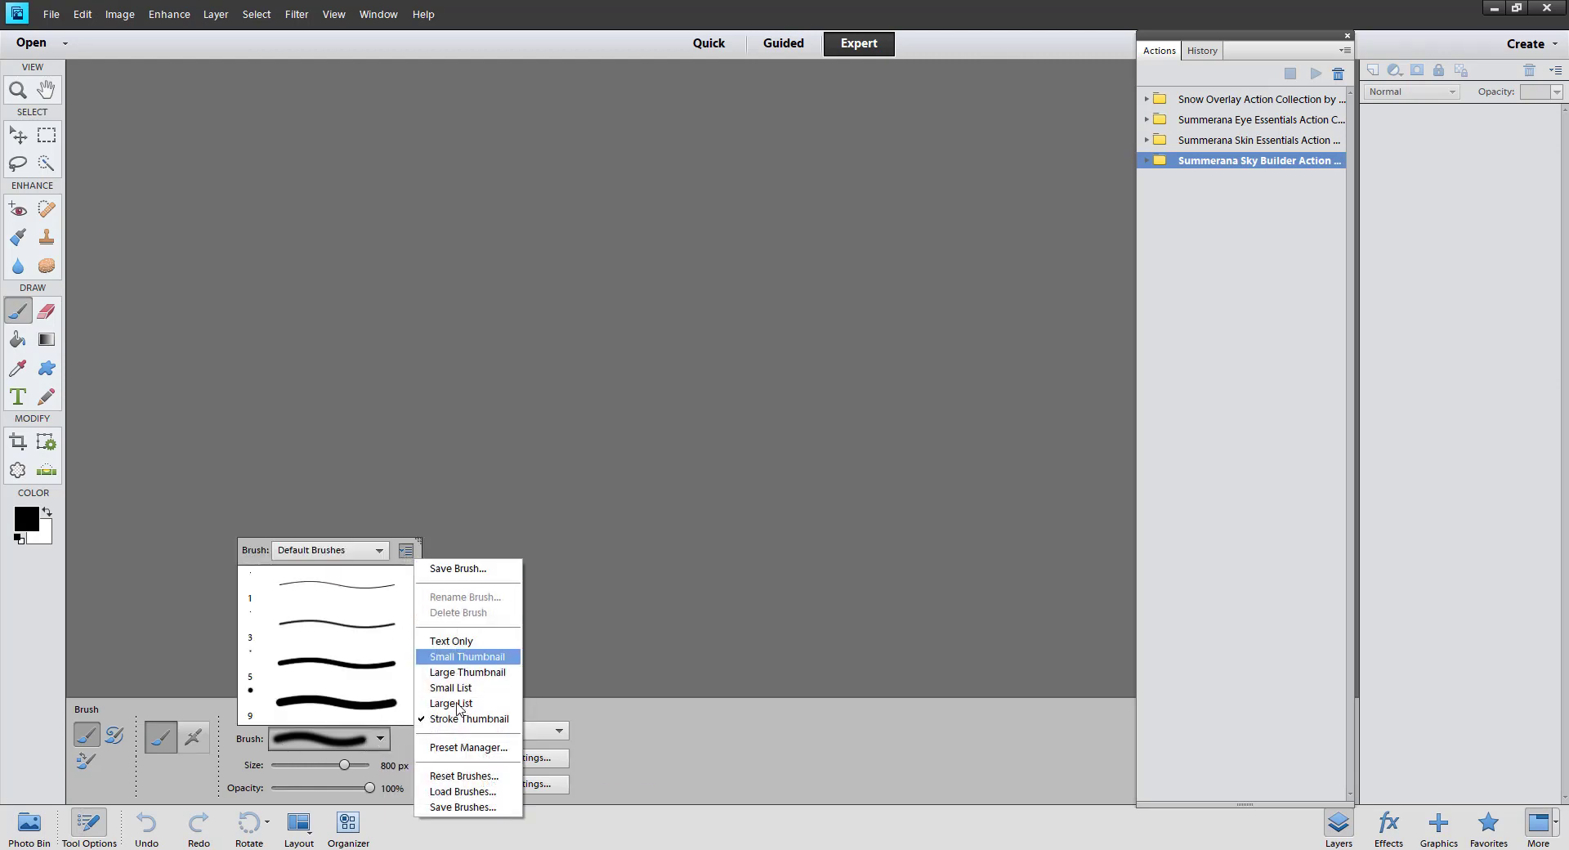
pyautogui.click(472, 794)
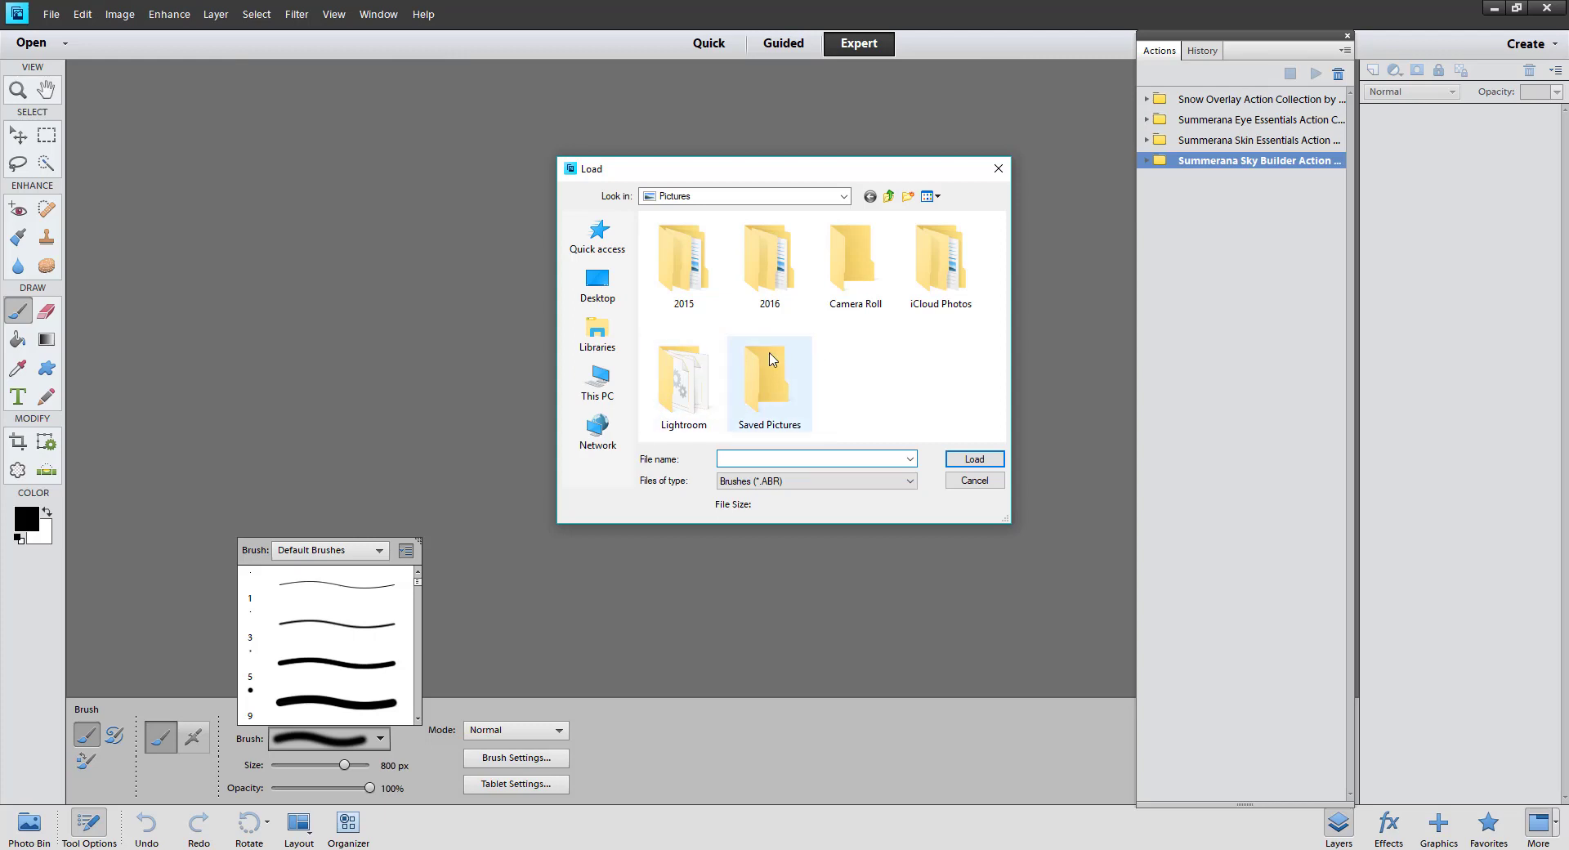
pyautogui.click(998, 168)
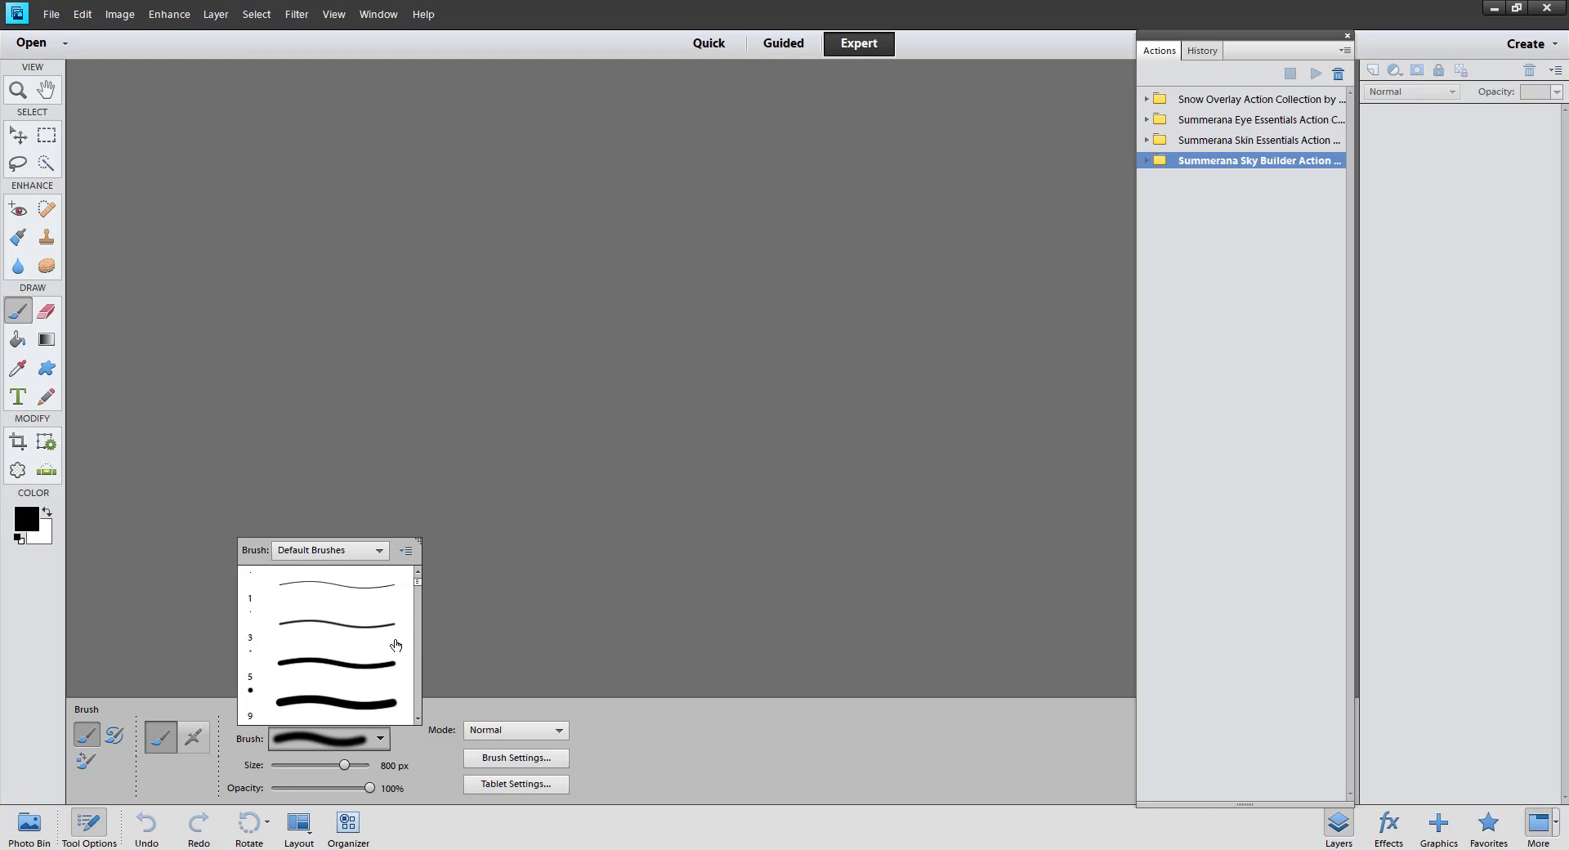
# Load the Celestial Bokeh Brushes By Summerana ABR from the Celestial Bokeh Brush Collection folder.
pyautogui.click(378, 552)
pyautogui.click(376, 570)
pyautogui.click(405, 552)
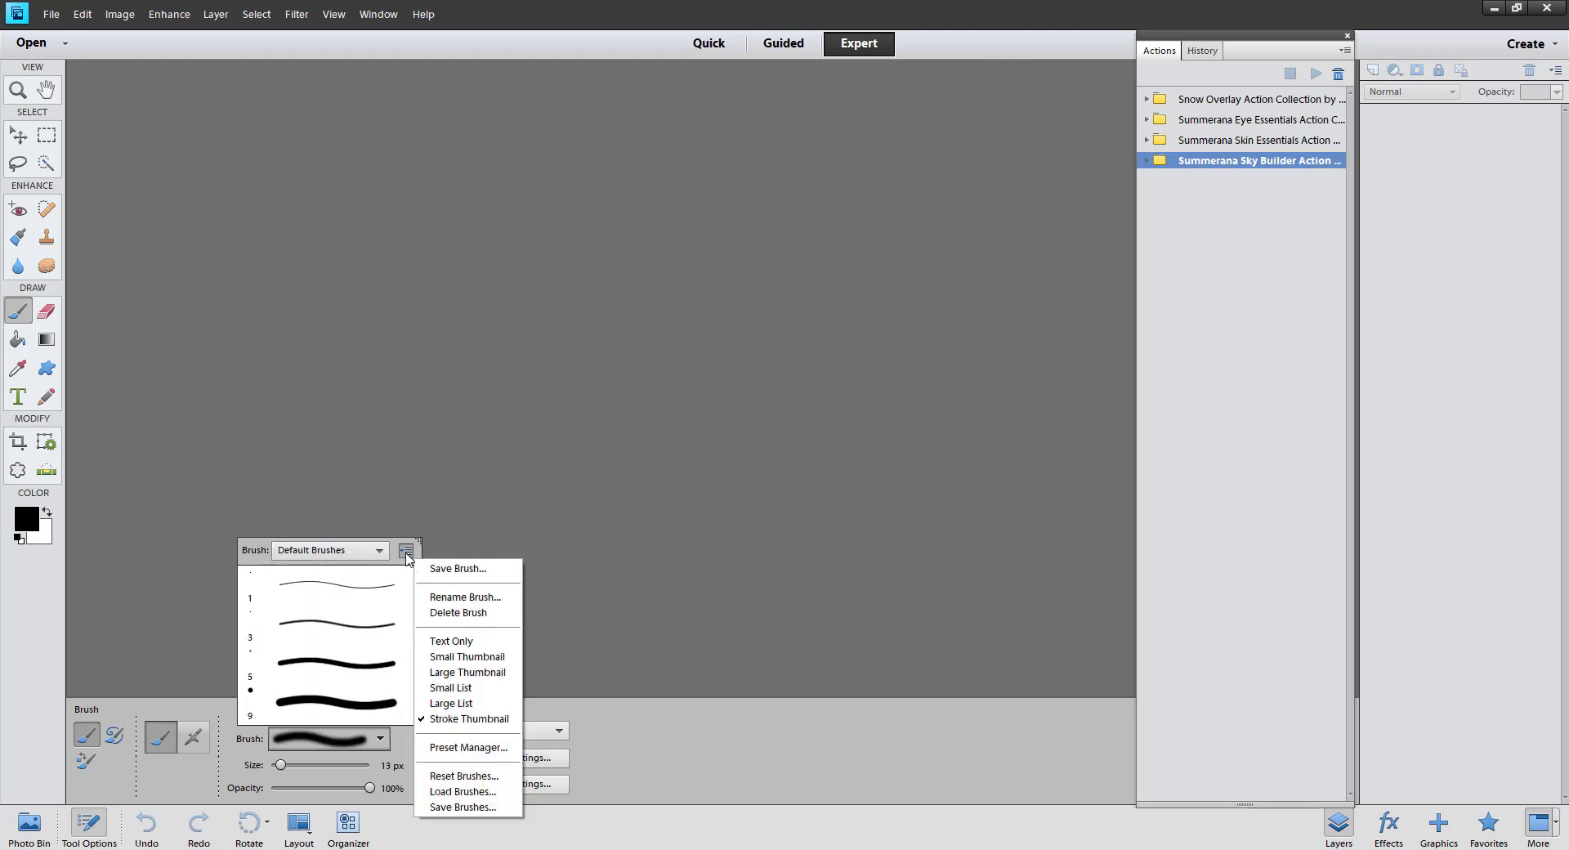
pyautogui.click(462, 791)
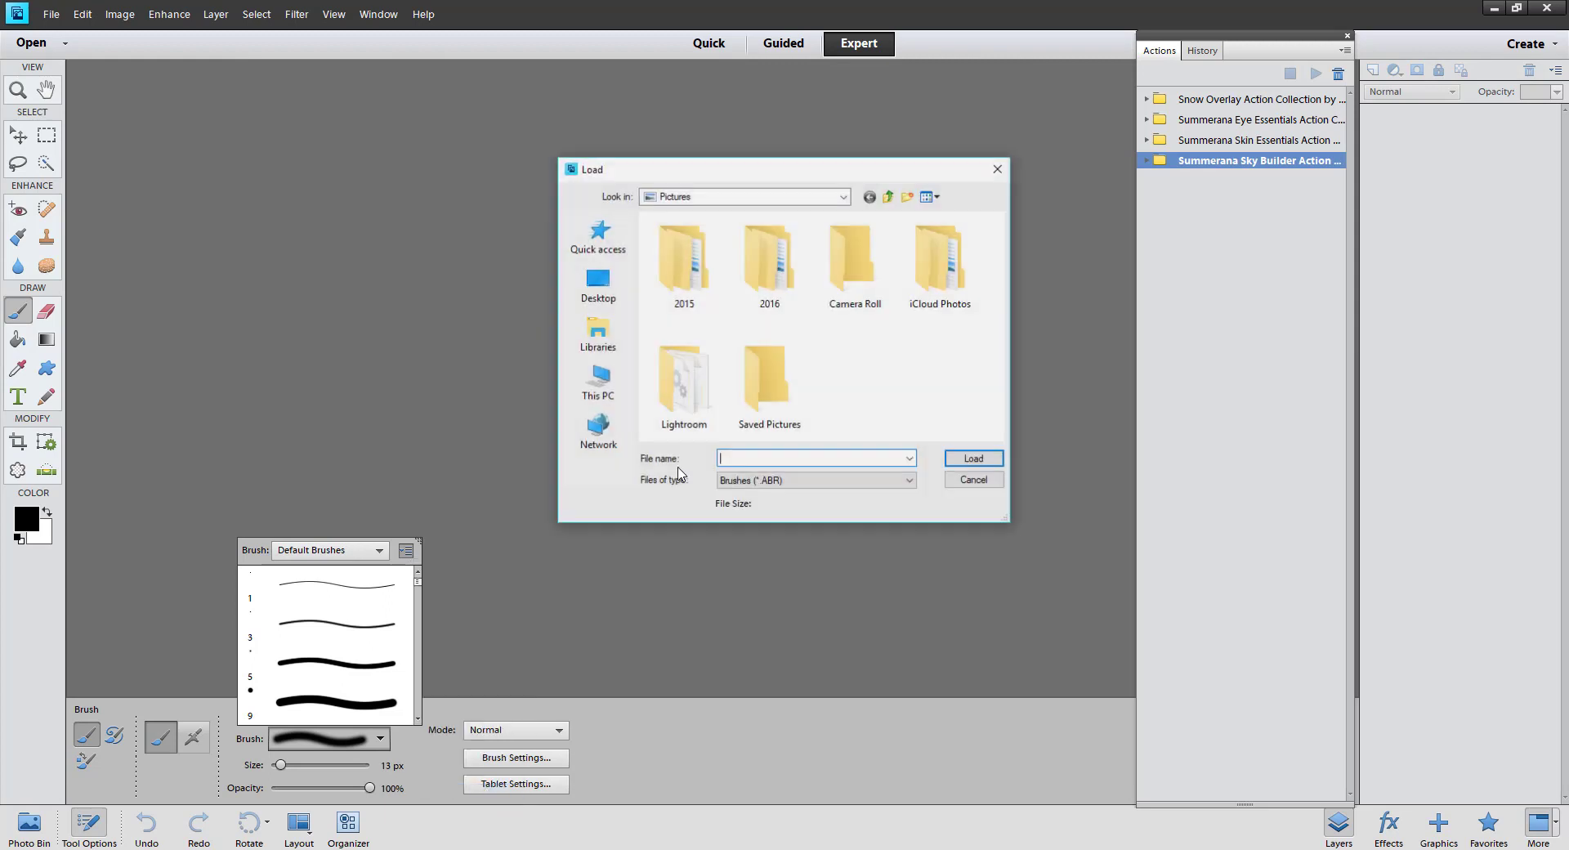
pyautogui.doubleClick(681, 239)
pyautogui.click(683, 239)
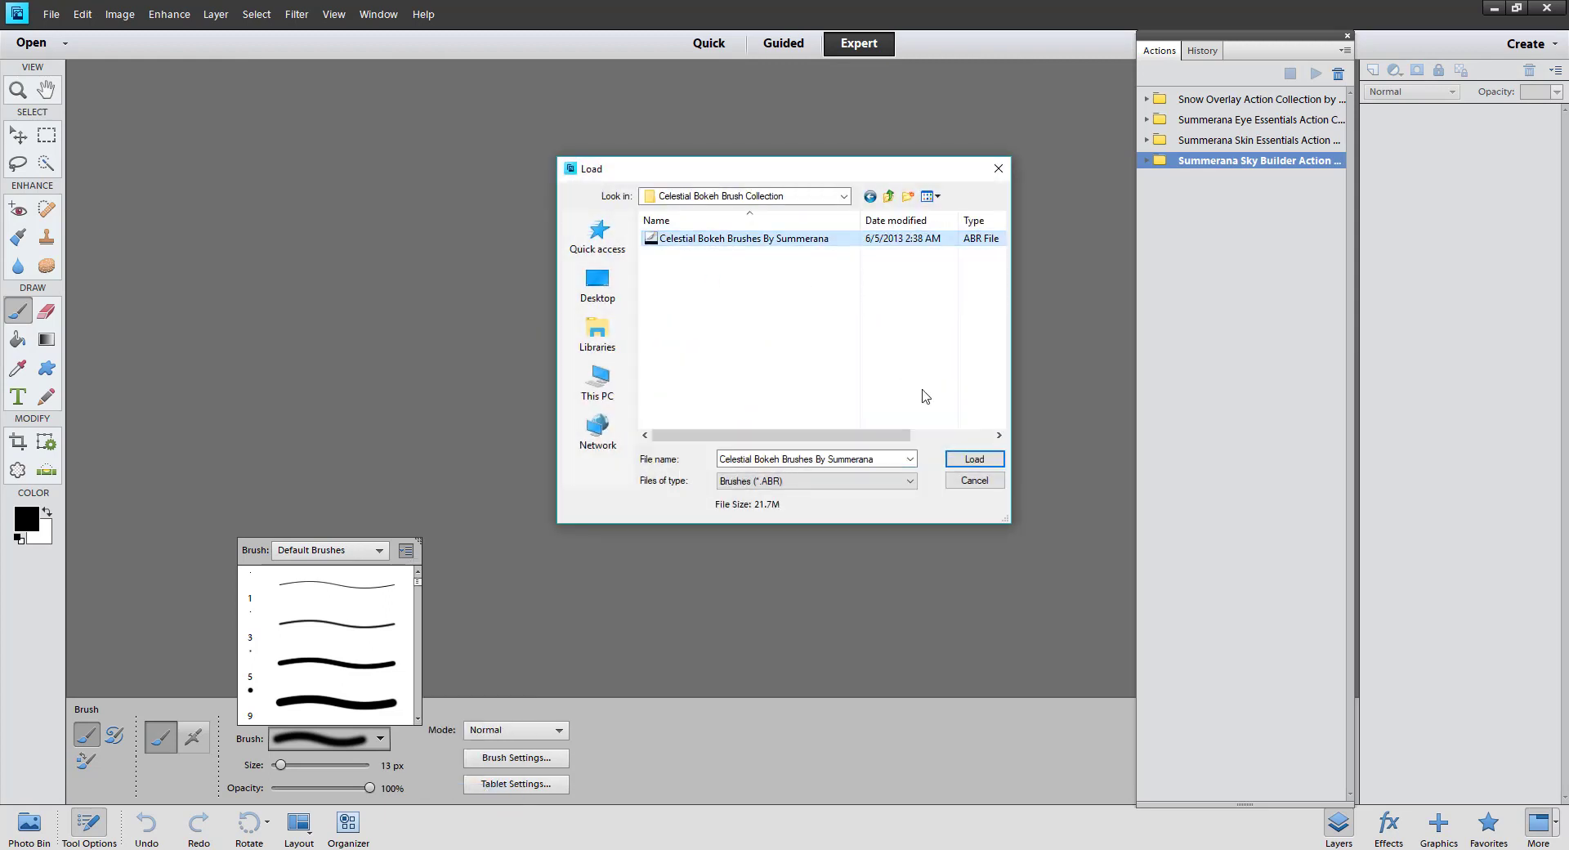
pyautogui.click(762, 272)
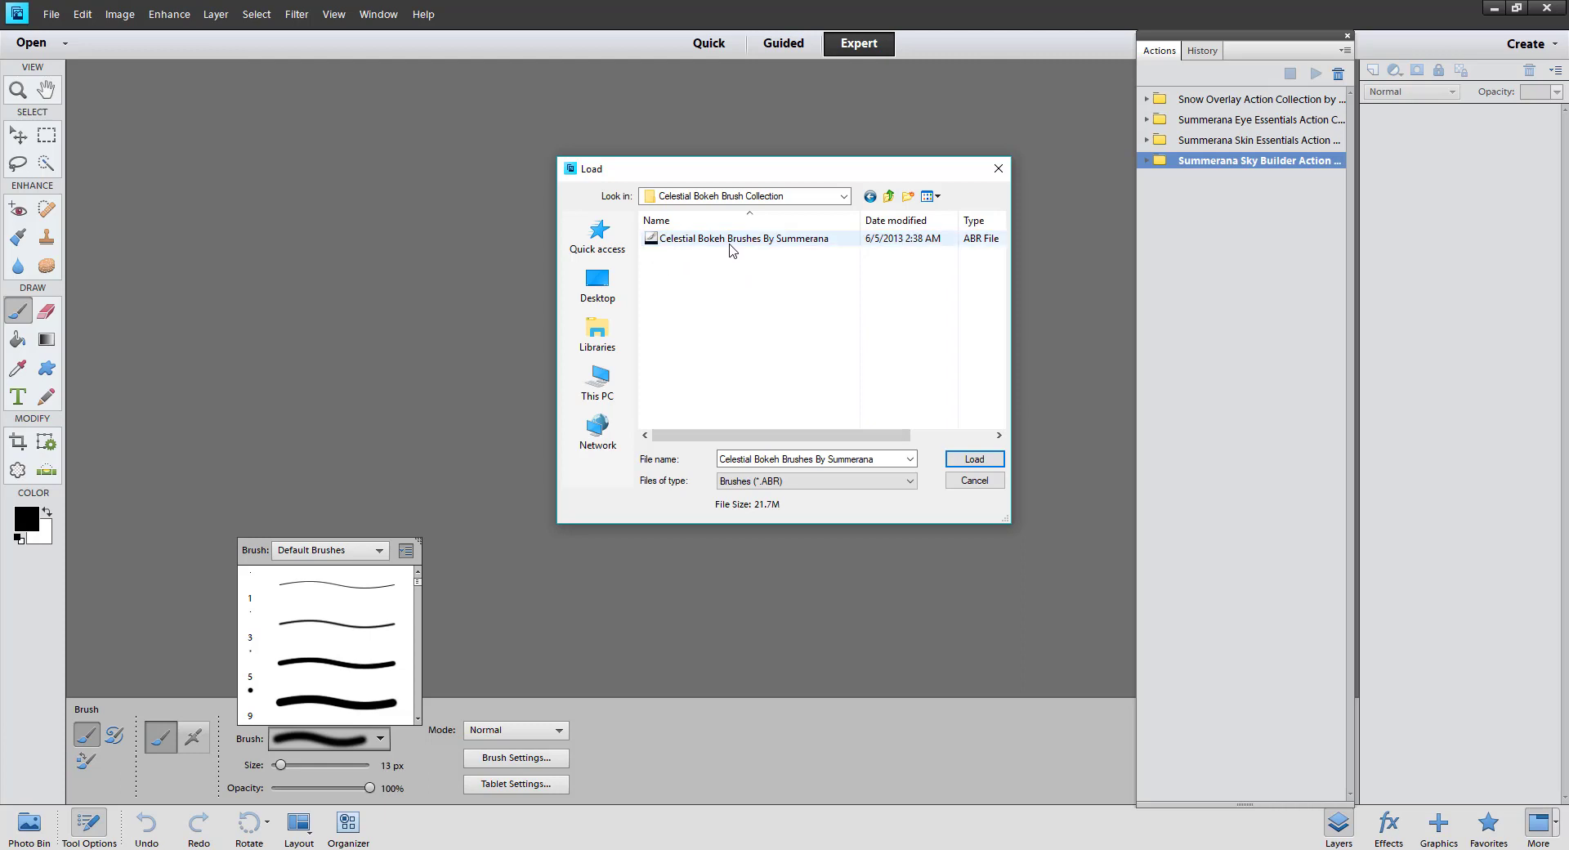
pyautogui.click(681, 240)
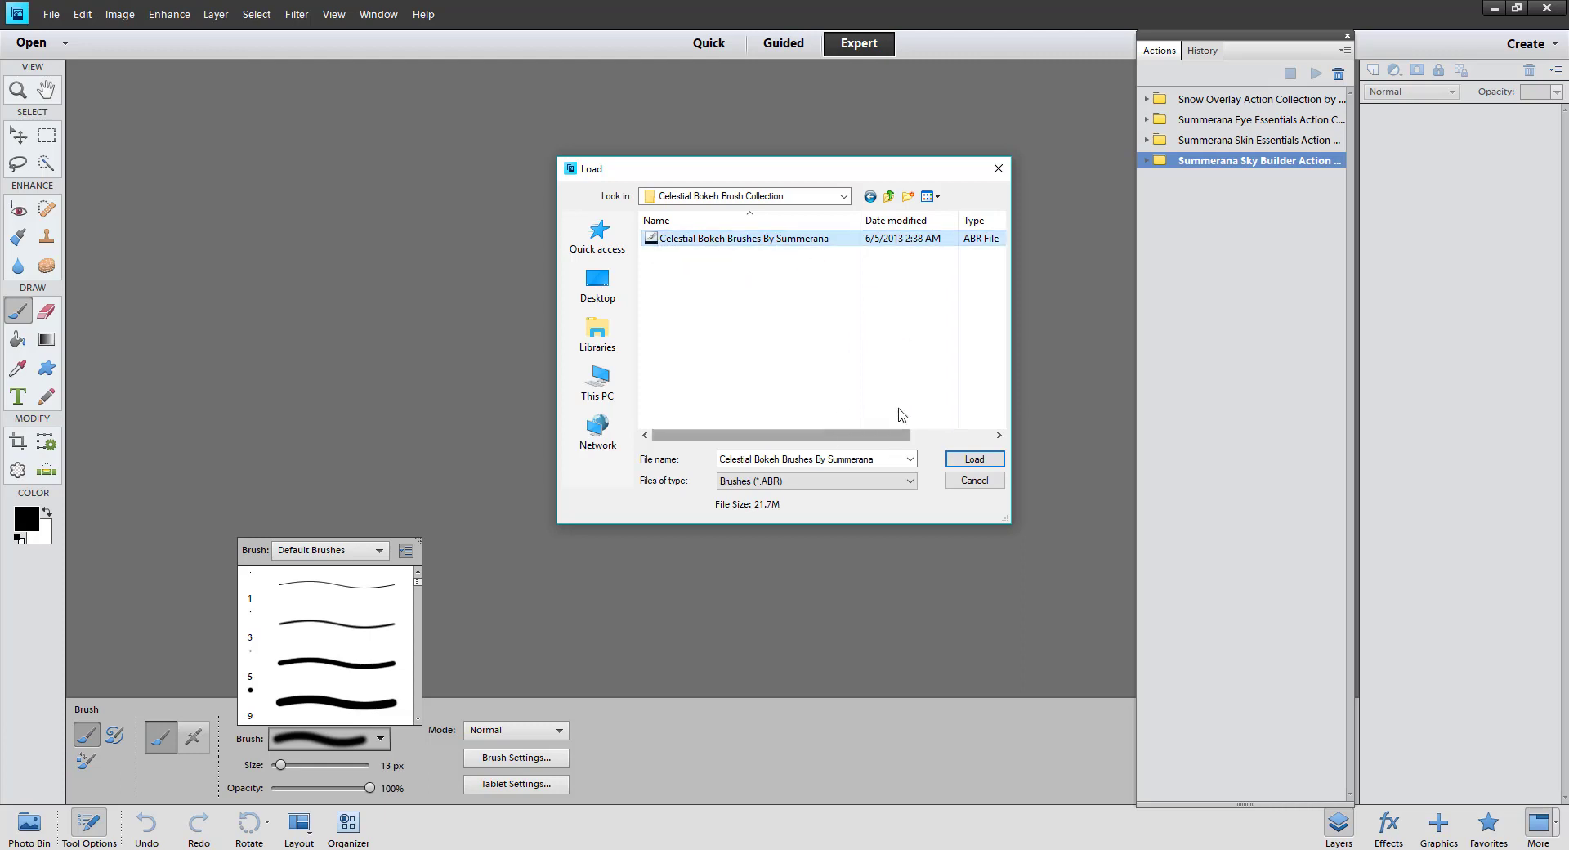
pyautogui.click(973, 459)
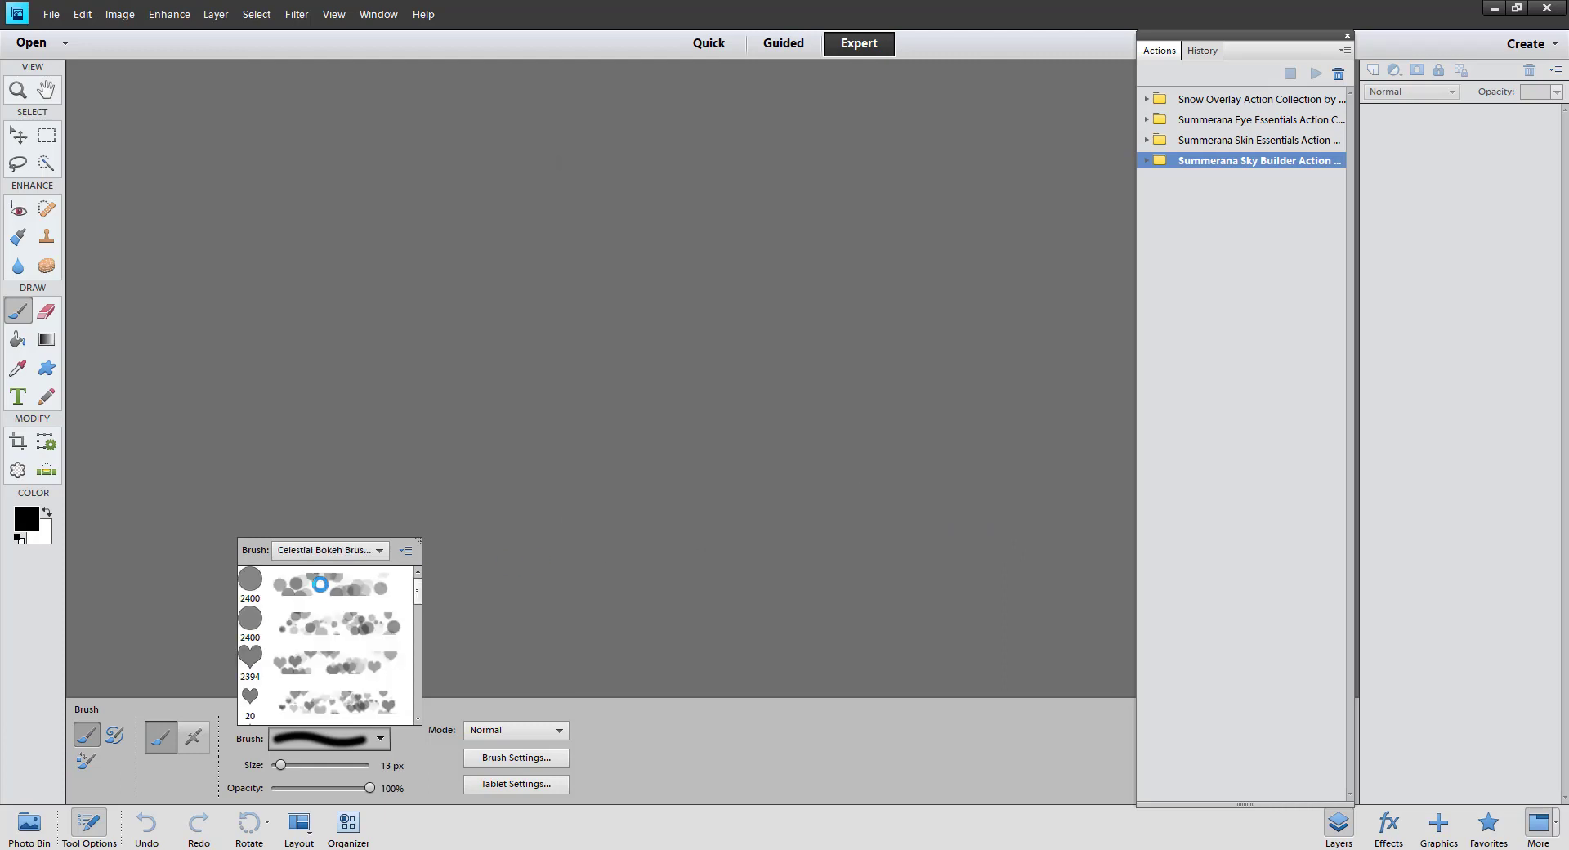
# Keep Celestial Bokeh as the active brush set in the brush-set dropdown.
pyautogui.click(343, 551)
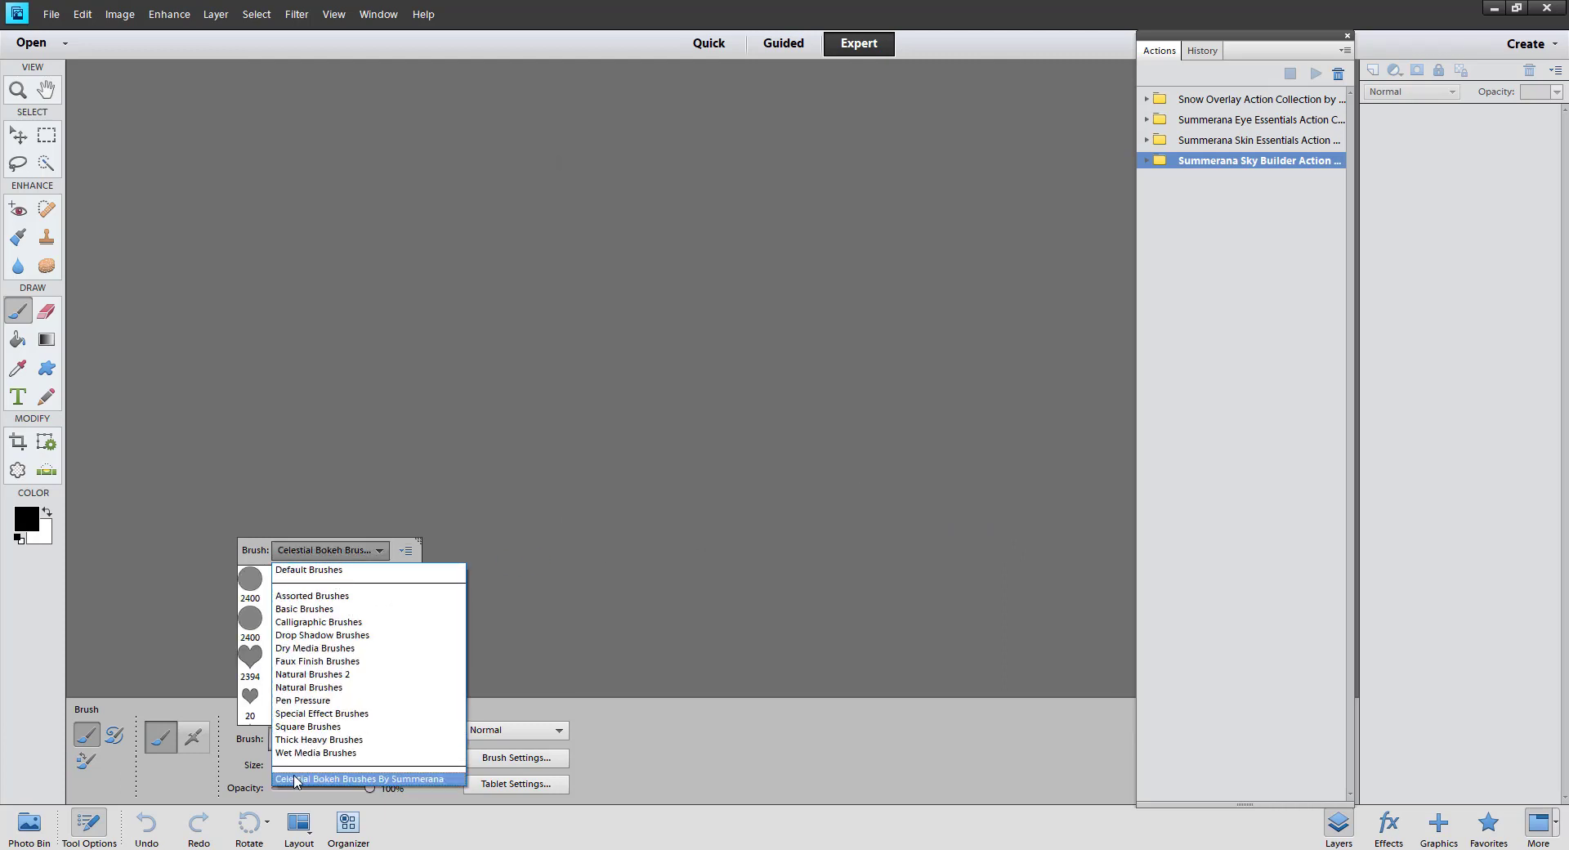
pyautogui.click(344, 553)
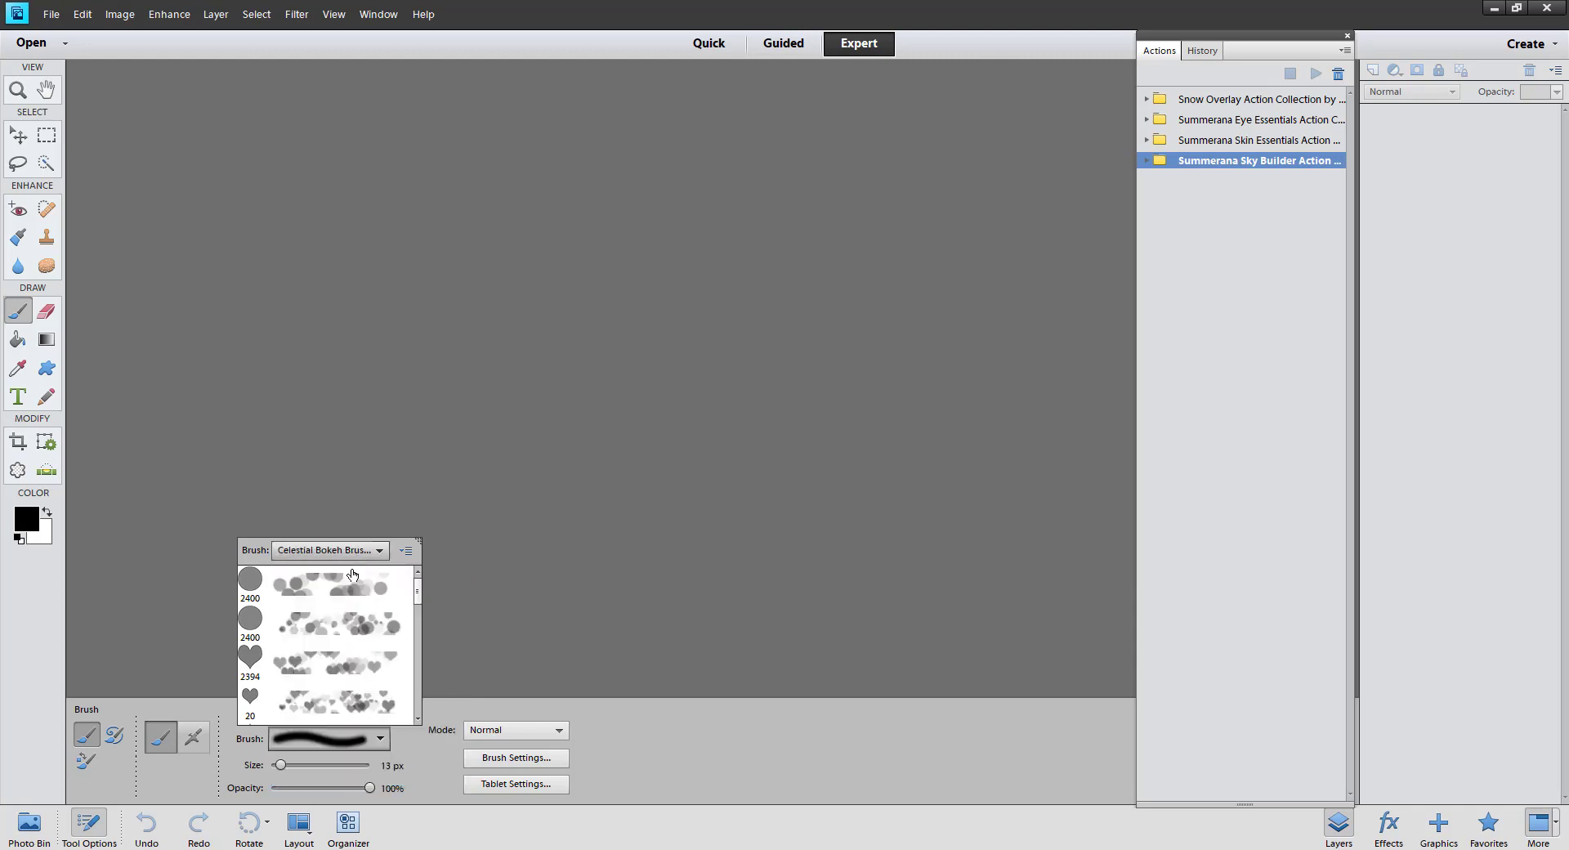
pyautogui.moveTo(420, 589)
pyautogui.mouseDown()
pyautogui.moveTo(419, 699)
pyautogui.moveTo(418, 590)
pyautogui.mouseUp()
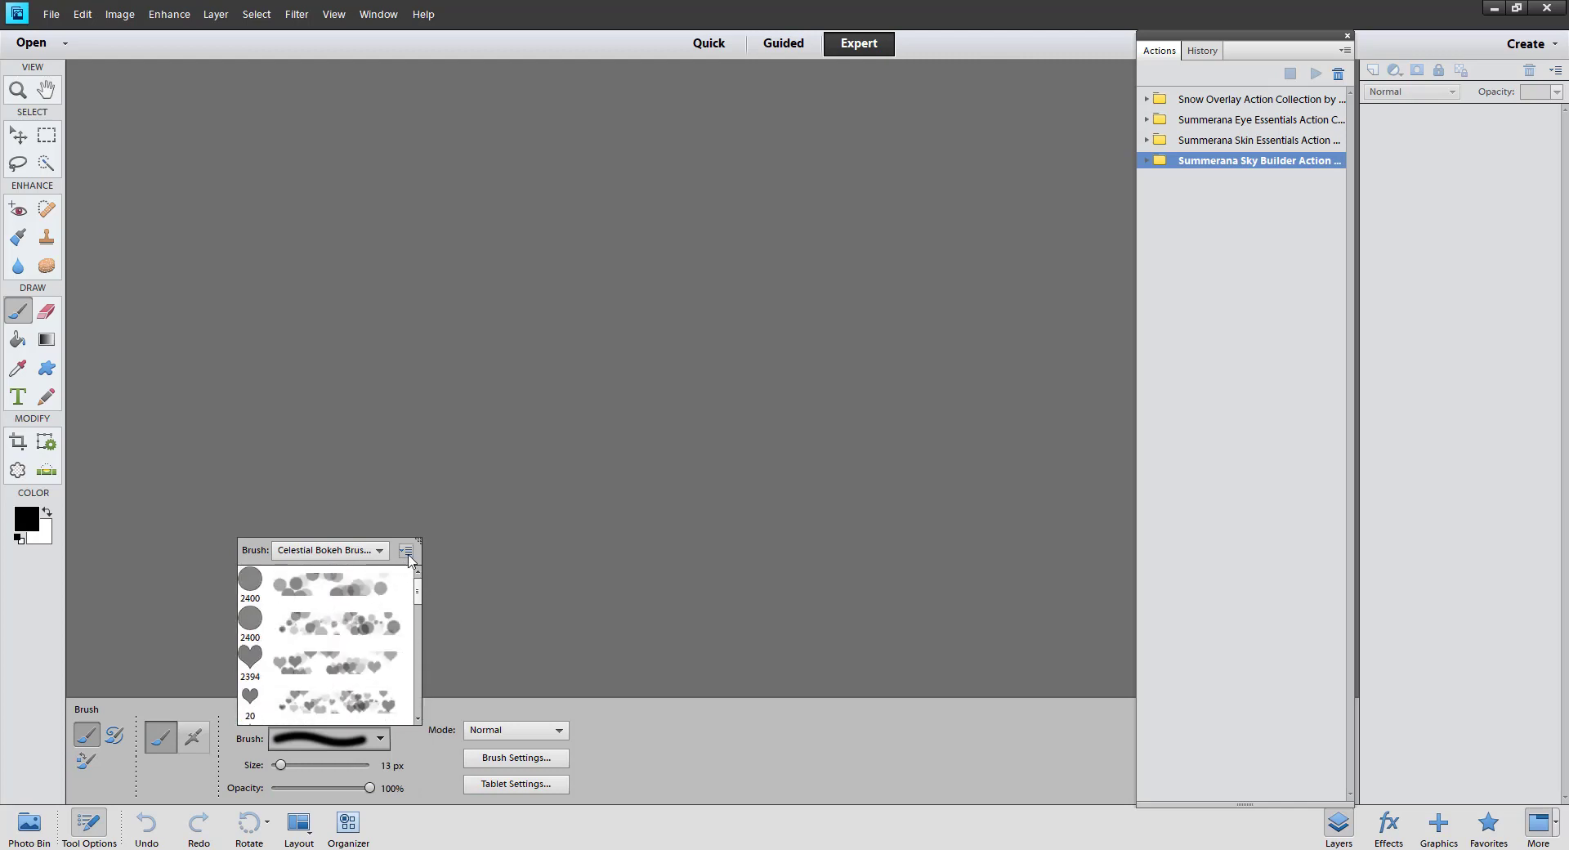
pyautogui.click(501, 535)
# Choose the first bokeh brush at 2400 px and close the brush library.
pyautogui.click(381, 738)
pyautogui.click(326, 586)
pyautogui.click(407, 552)
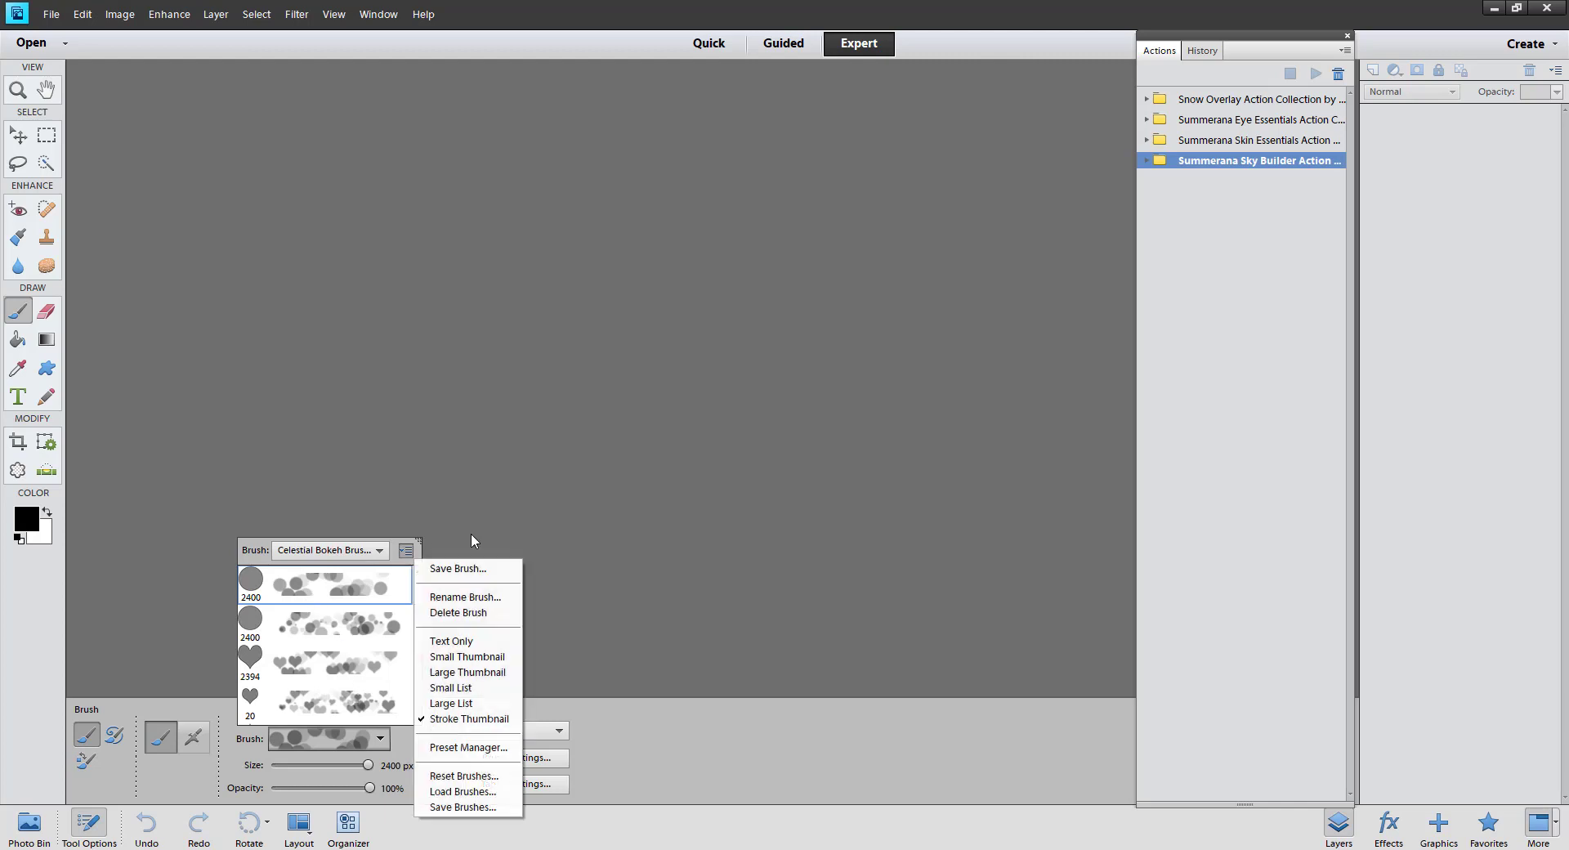
pyautogui.click(523, 480)
pyautogui.click(398, 512)
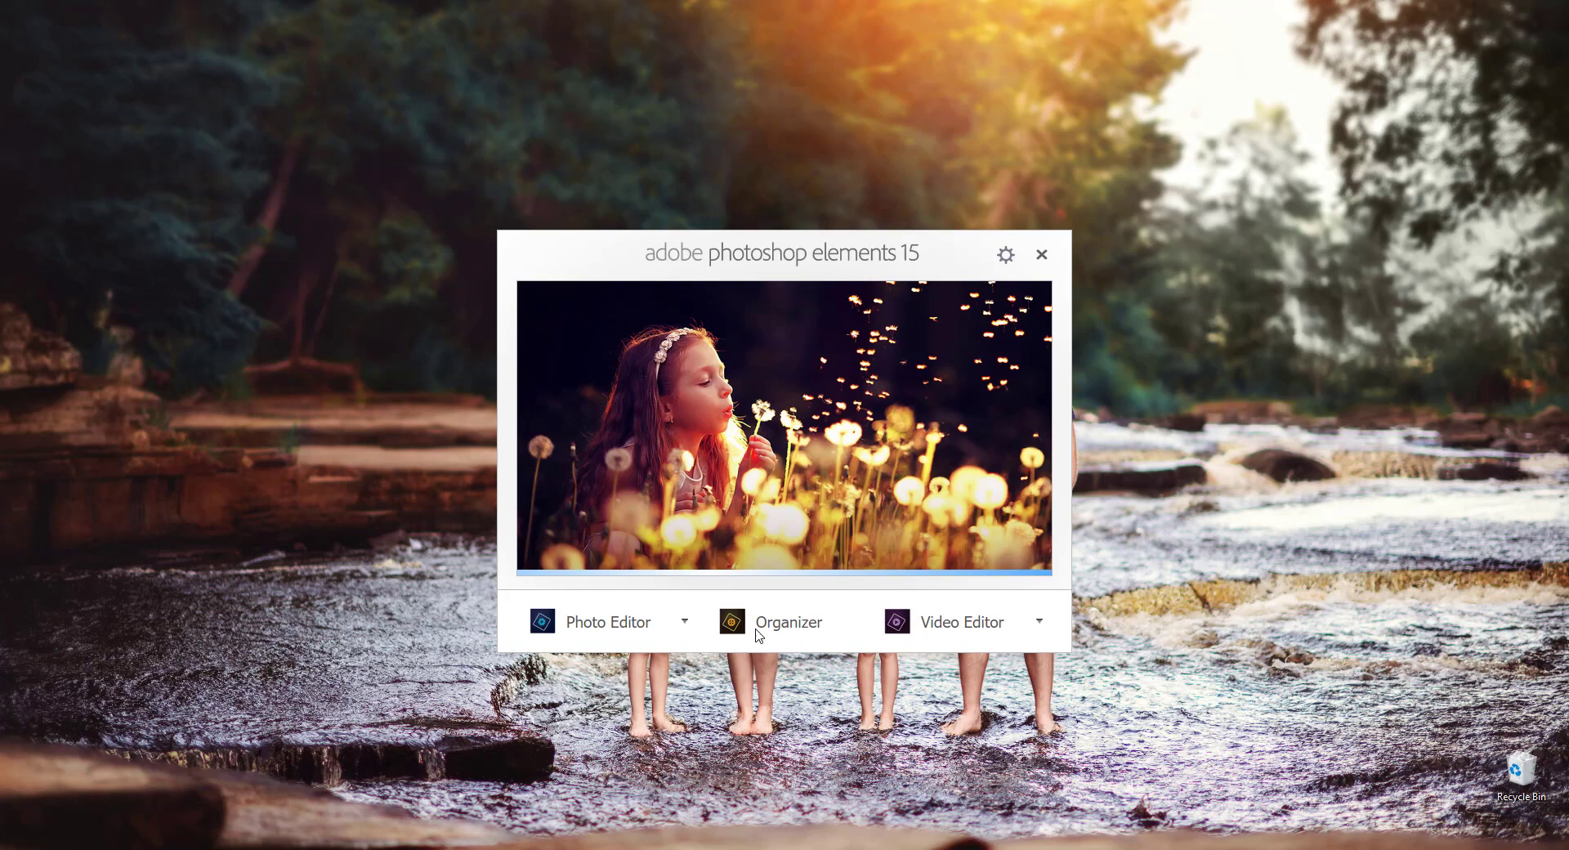
# Launch the Elements 15 Photo Editor, close the floating Actions panel, and pick the Brush tool.
pyautogui.click(629, 625)
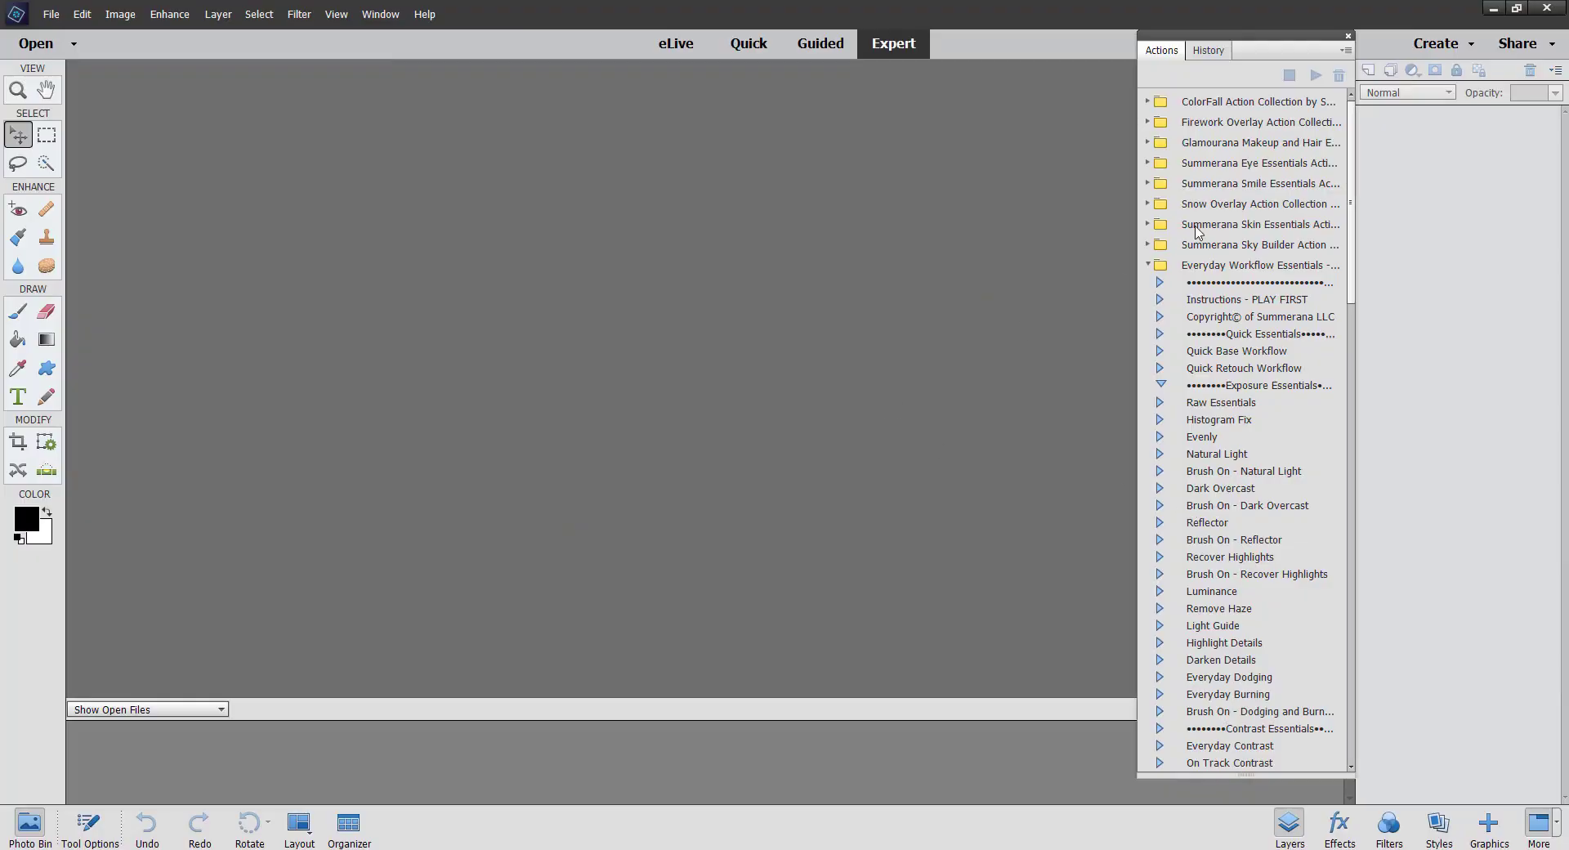
pyautogui.click(1348, 37)
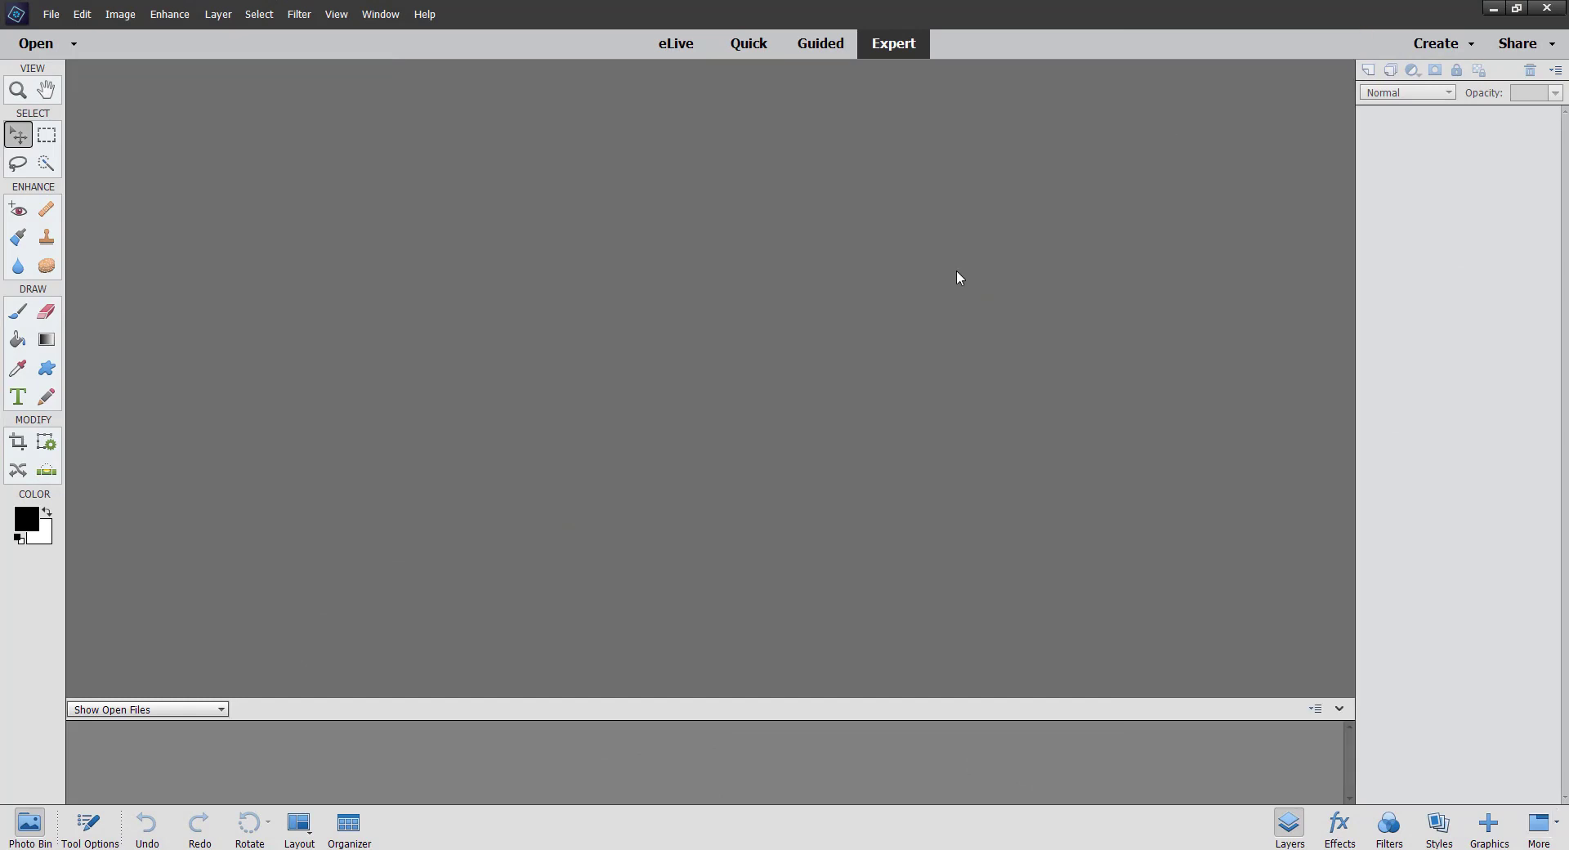
pyautogui.click(18, 312)
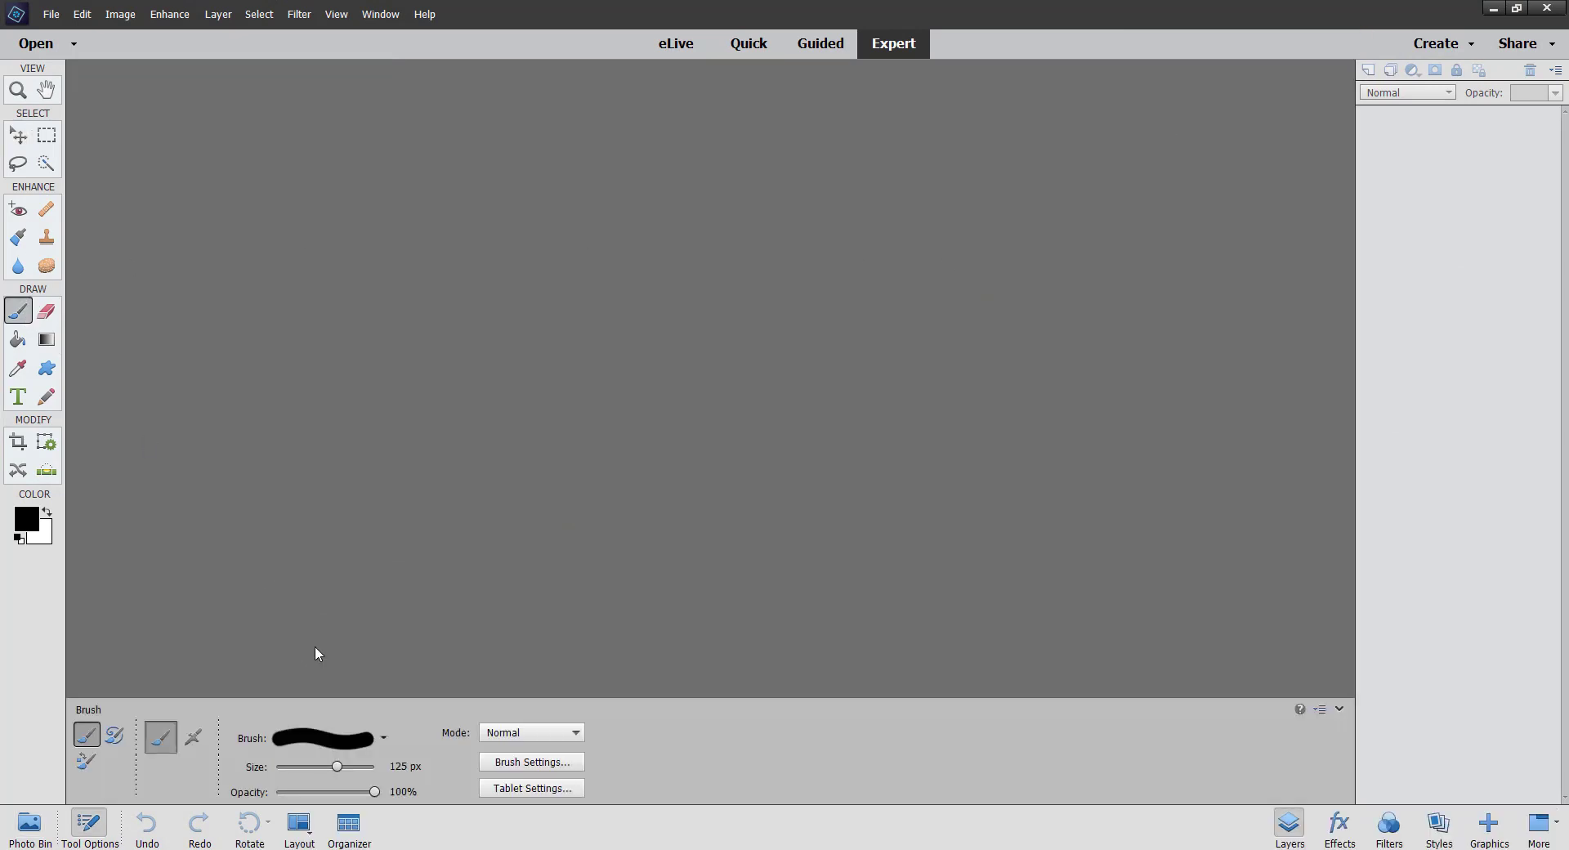
# Open Load Brushes from the brush library menu, cancel it, and close the library.
pyautogui.click(378, 740)
pyautogui.click(409, 551)
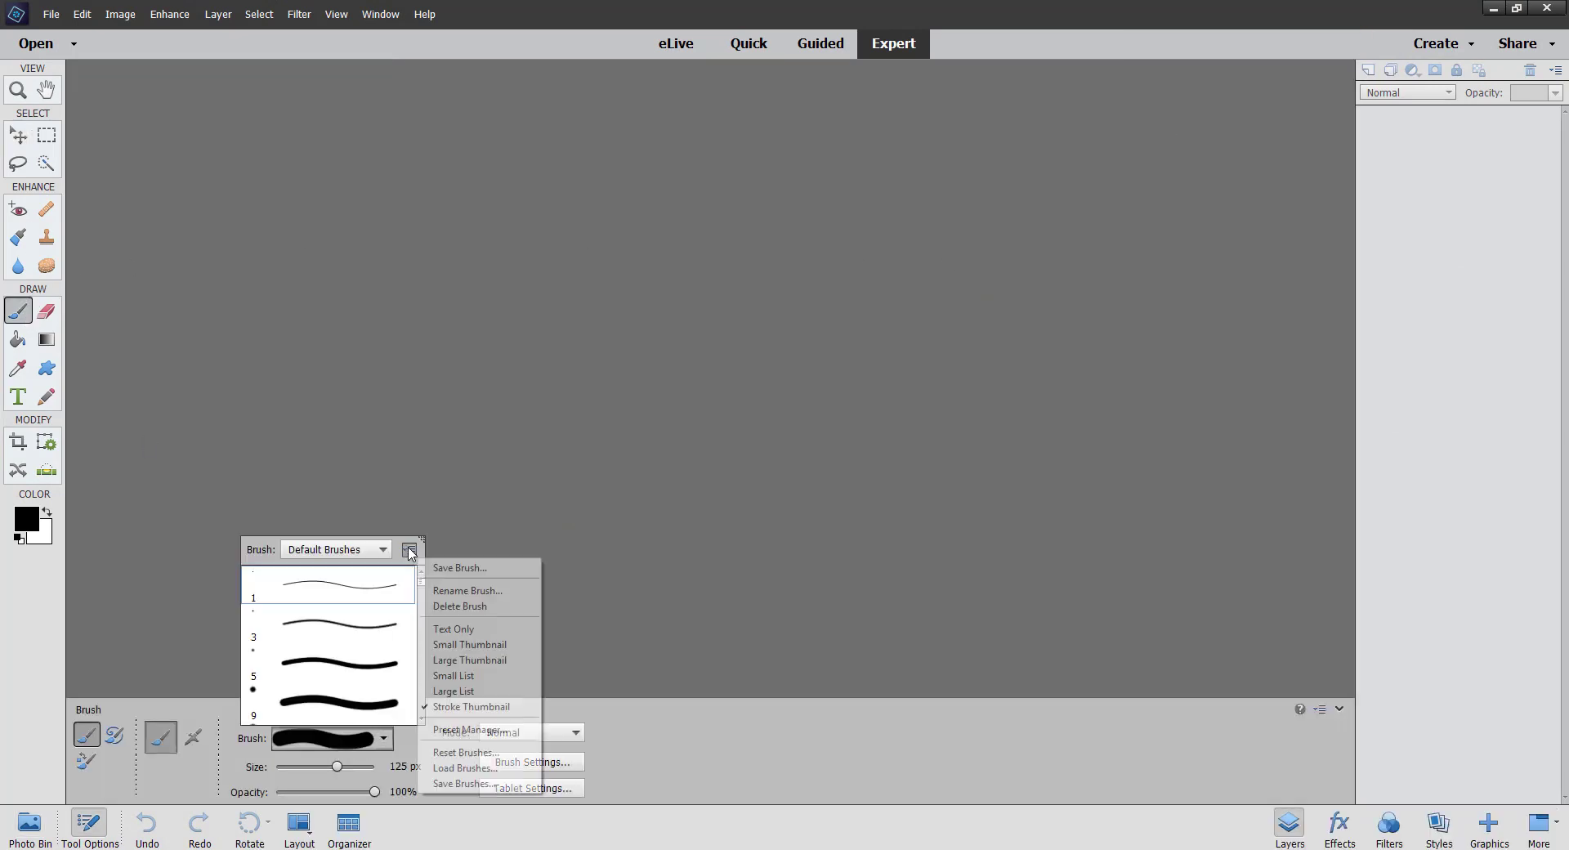
pyautogui.click(460, 772)
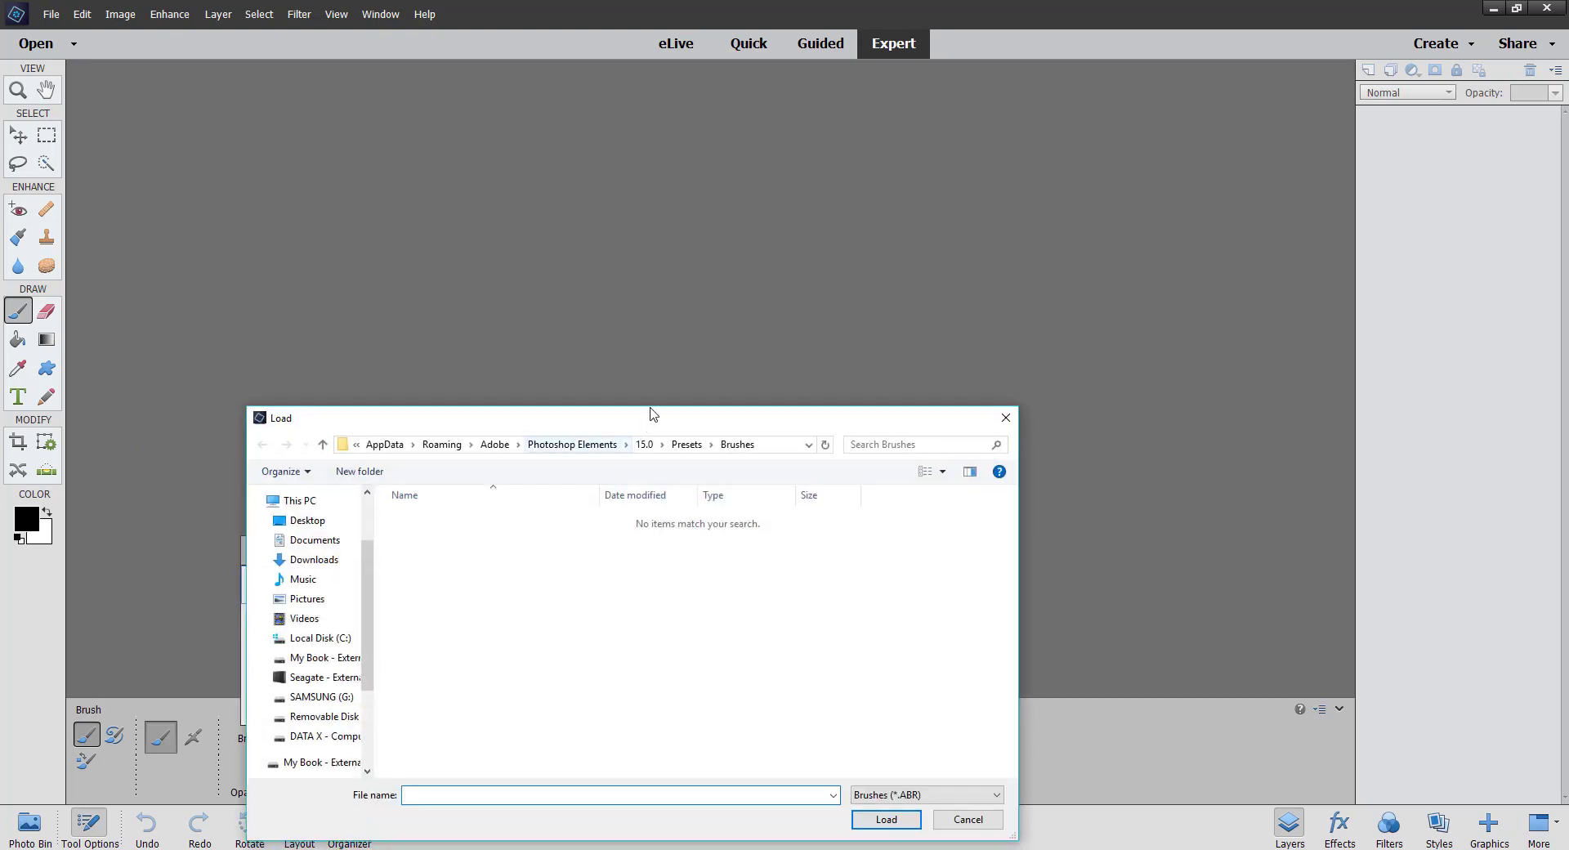
pyautogui.moveTo(646, 423); pyautogui.dragTo(681, 246)
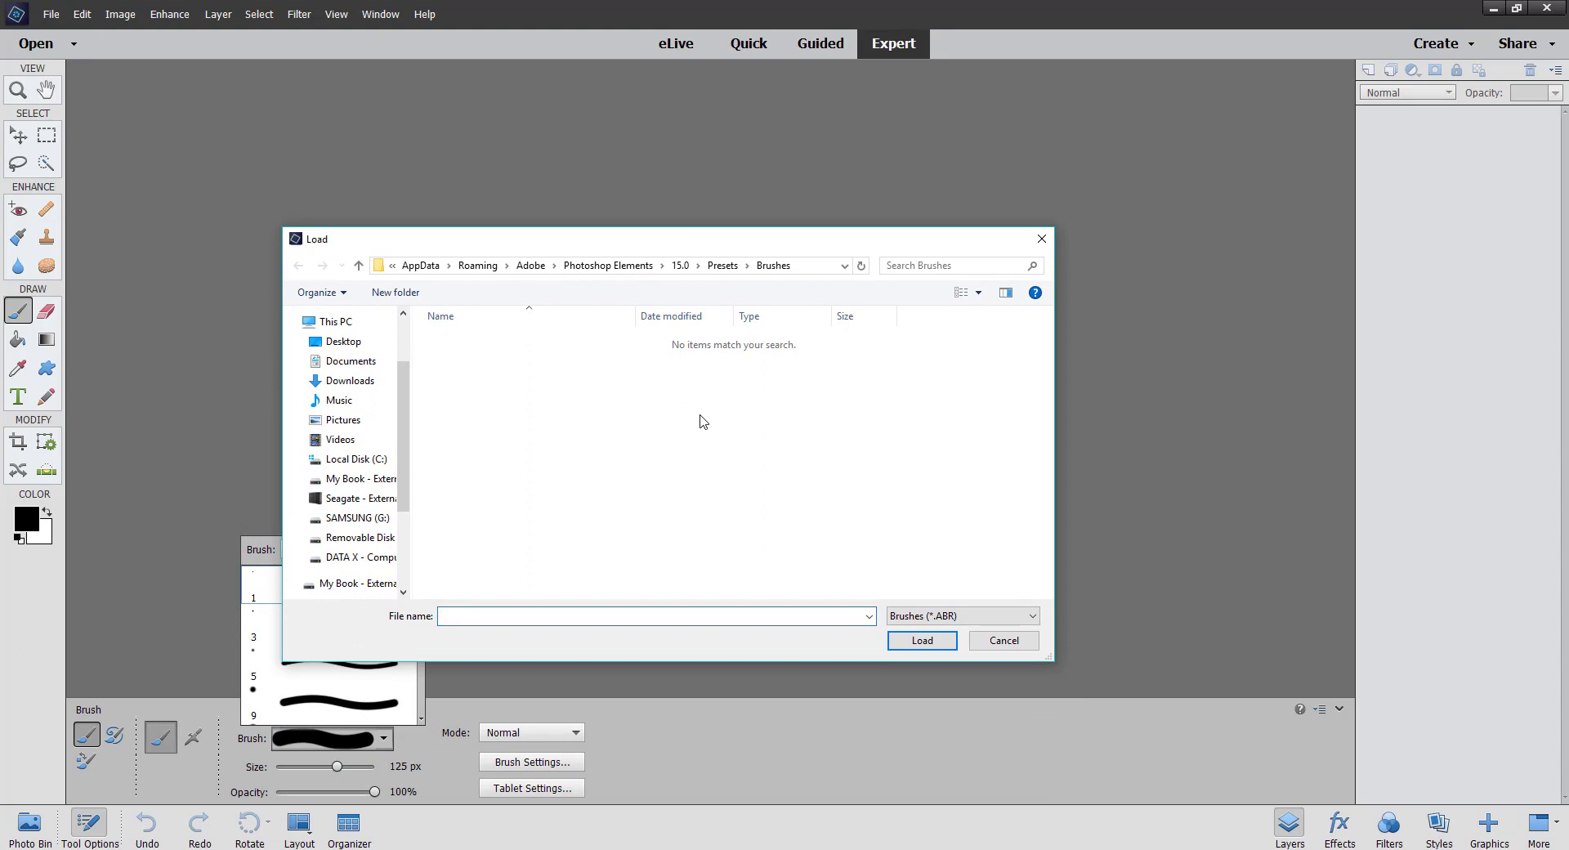
pyautogui.click(1043, 237)
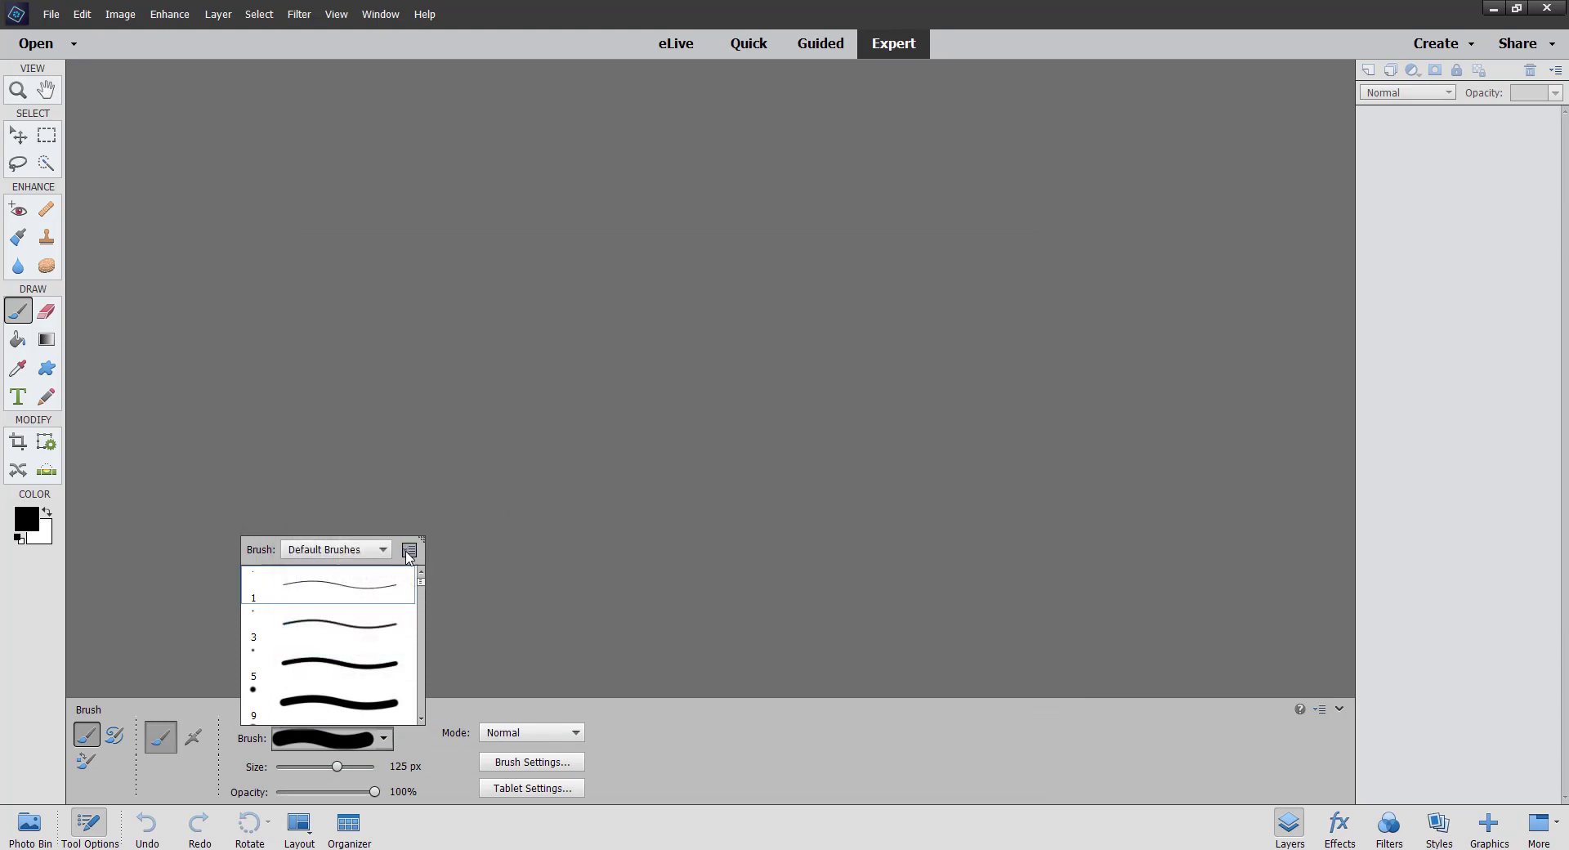
pyautogui.click(409, 549)
pyautogui.click(453, 512)
pyautogui.click(506, 468)
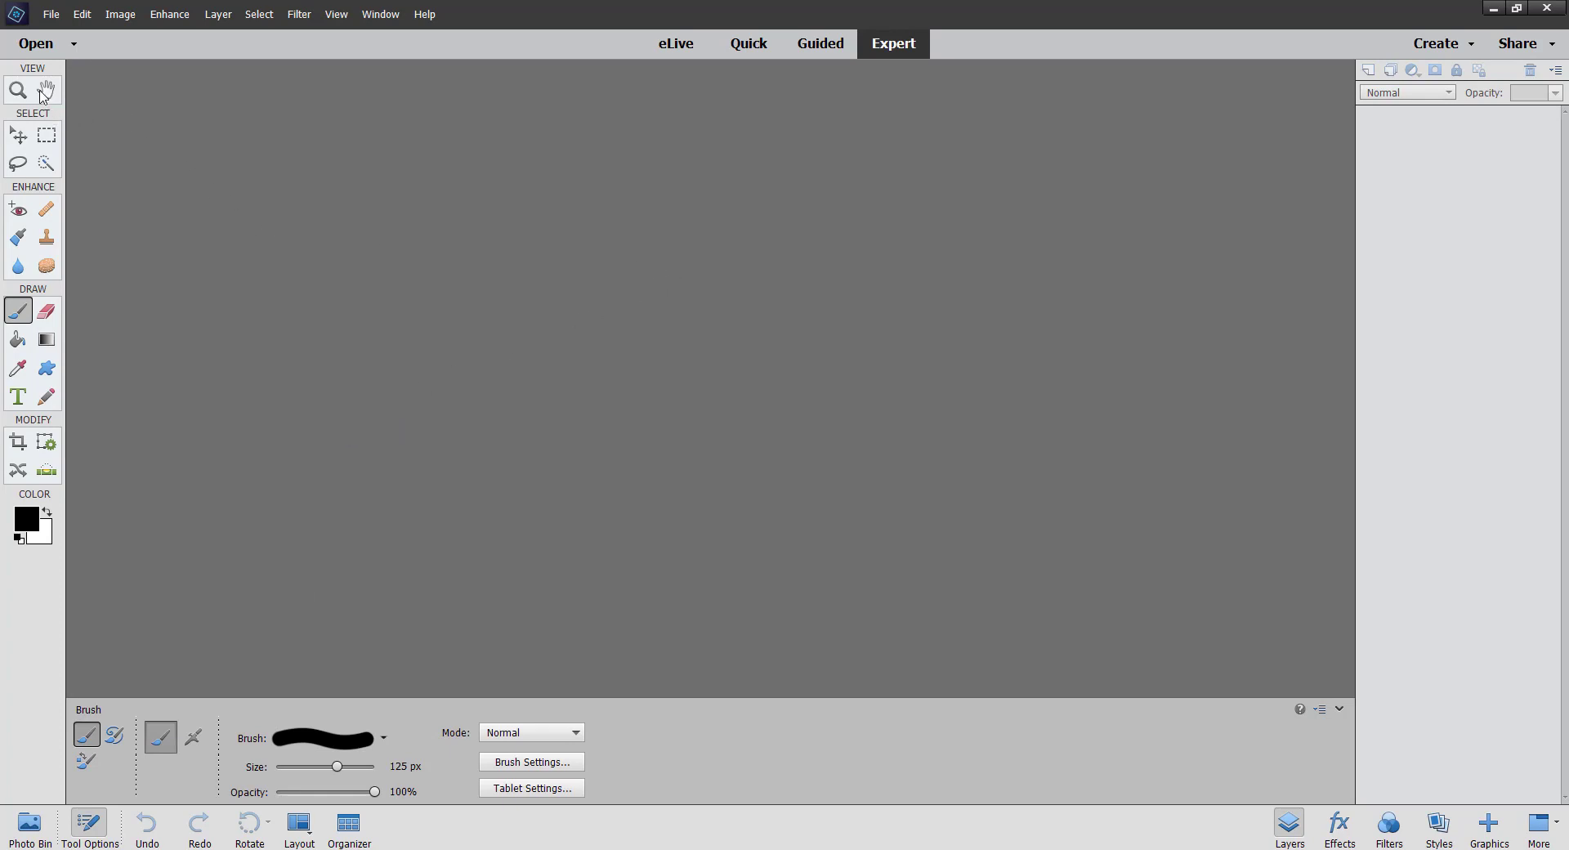
# Switch to the Move tool and look through the File menu without choosing a command.
pyautogui.click(18, 135)
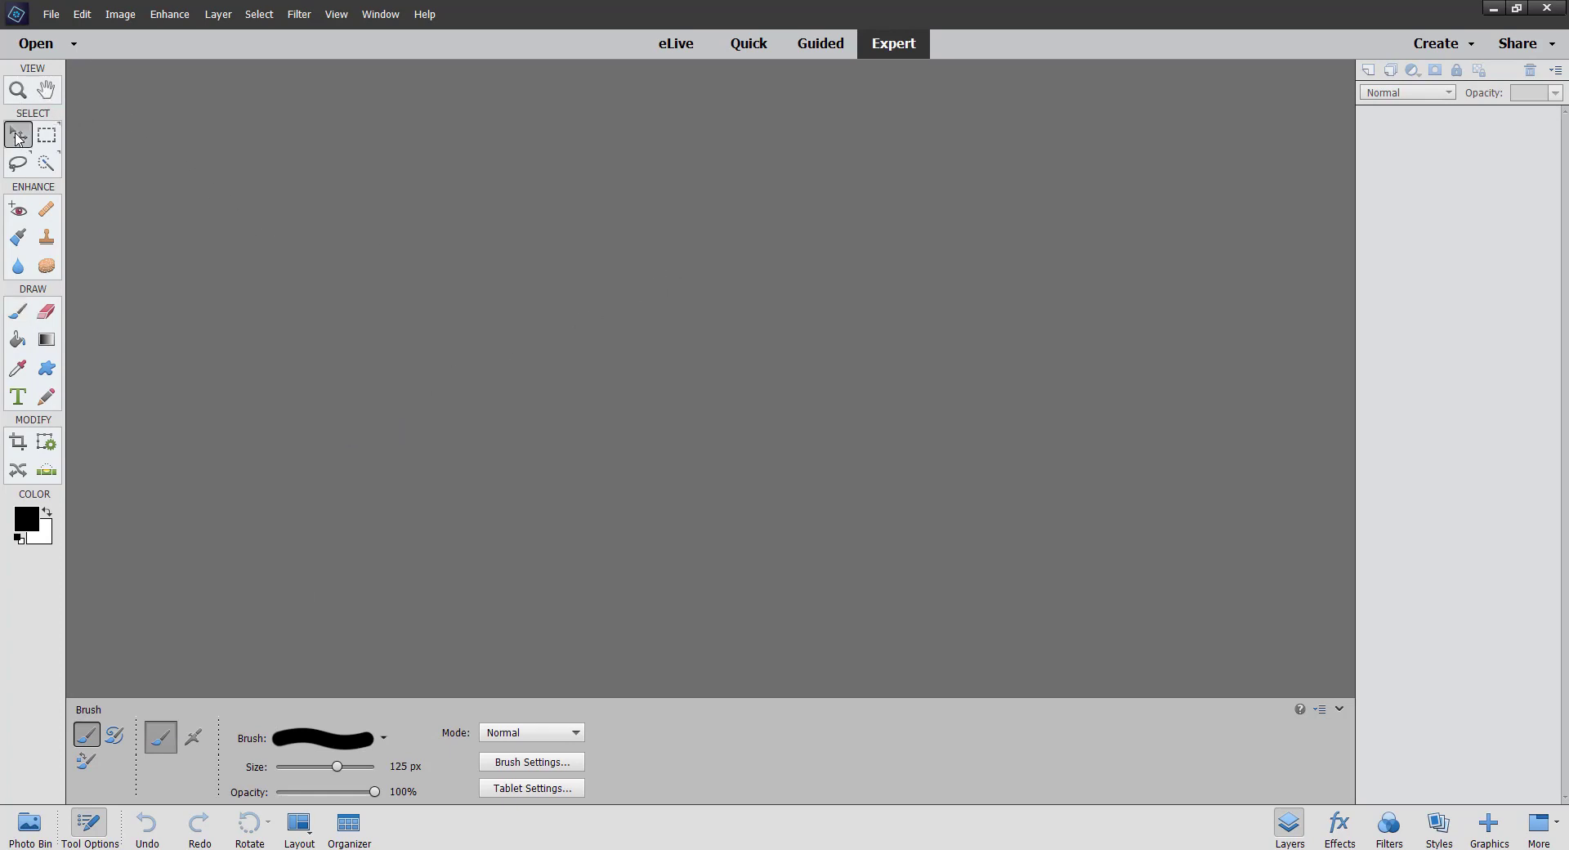
pyautogui.click(50, 16)
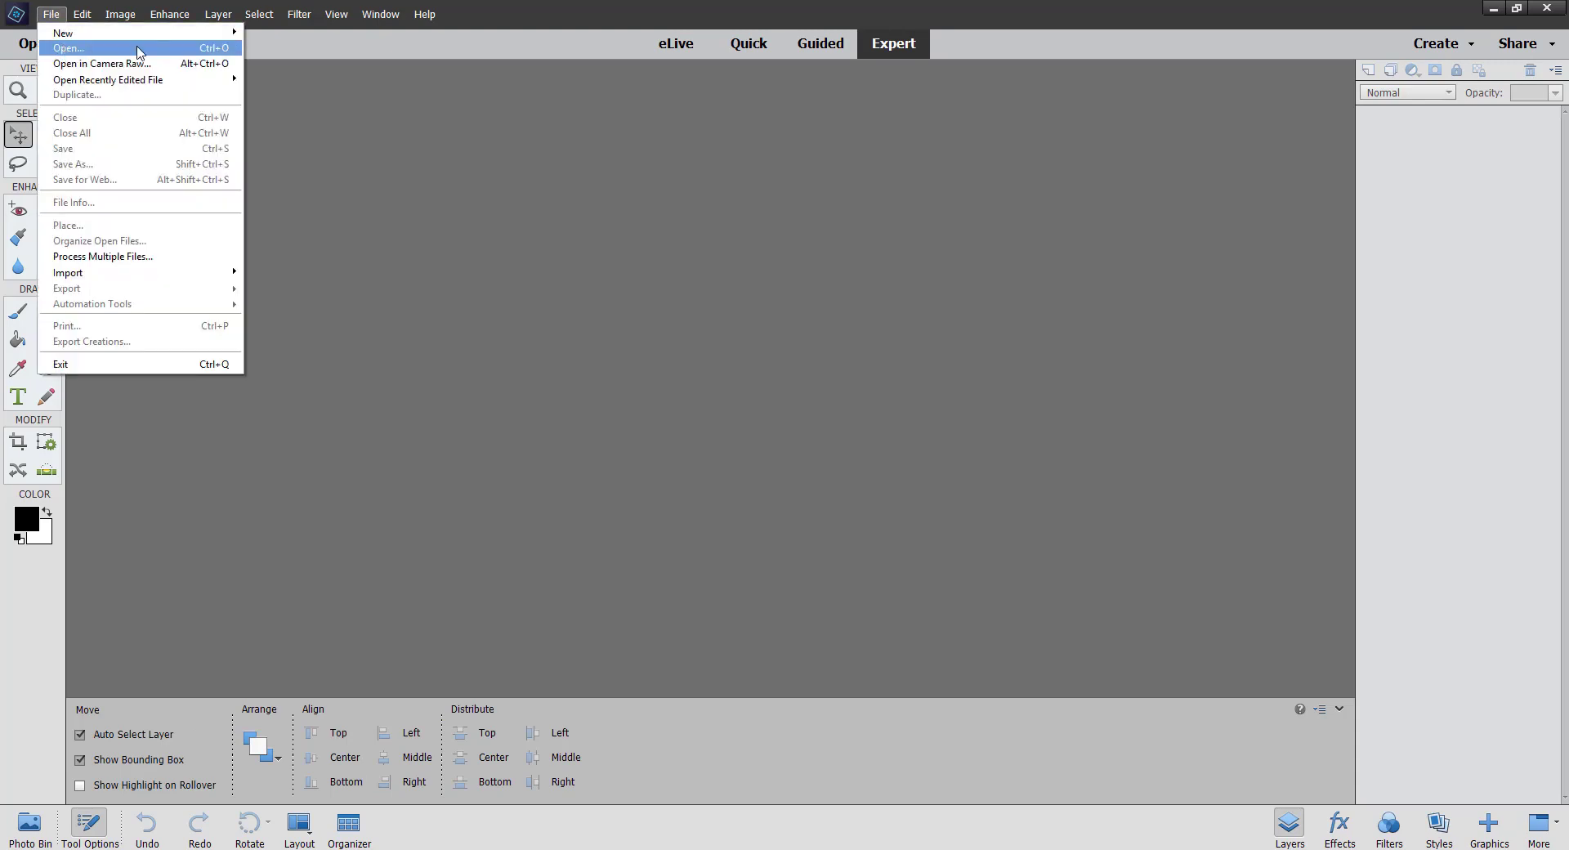
pyautogui.click(583, 100)
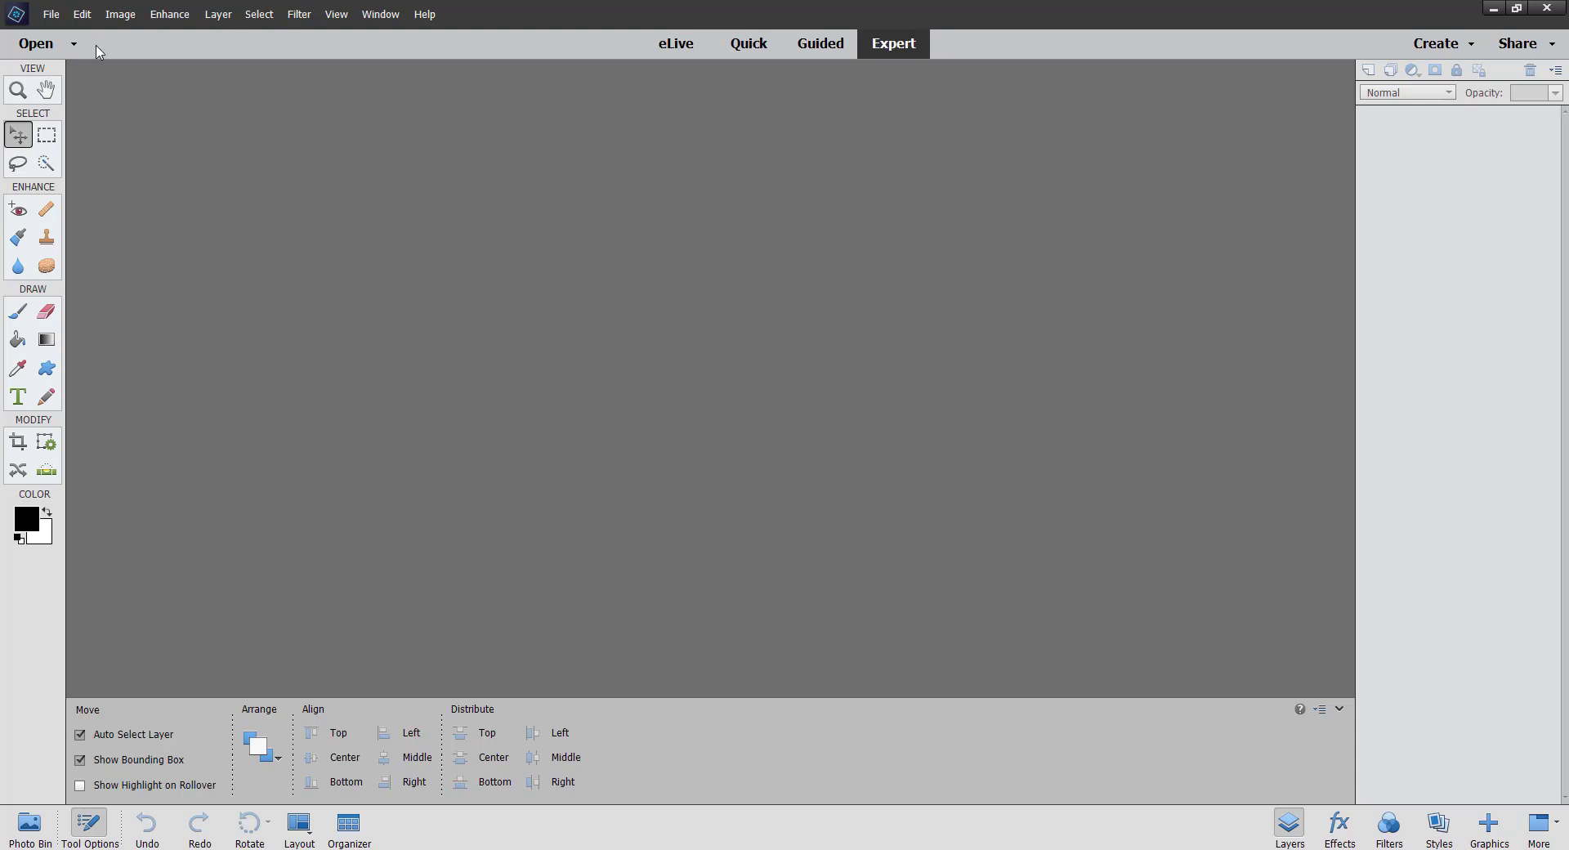
# Check the File menu again, return to the Brush tool, and bring up the Window menu.
pyautogui.click(52, 15)
pyautogui.click(396, 127)
pyautogui.click(18, 311)
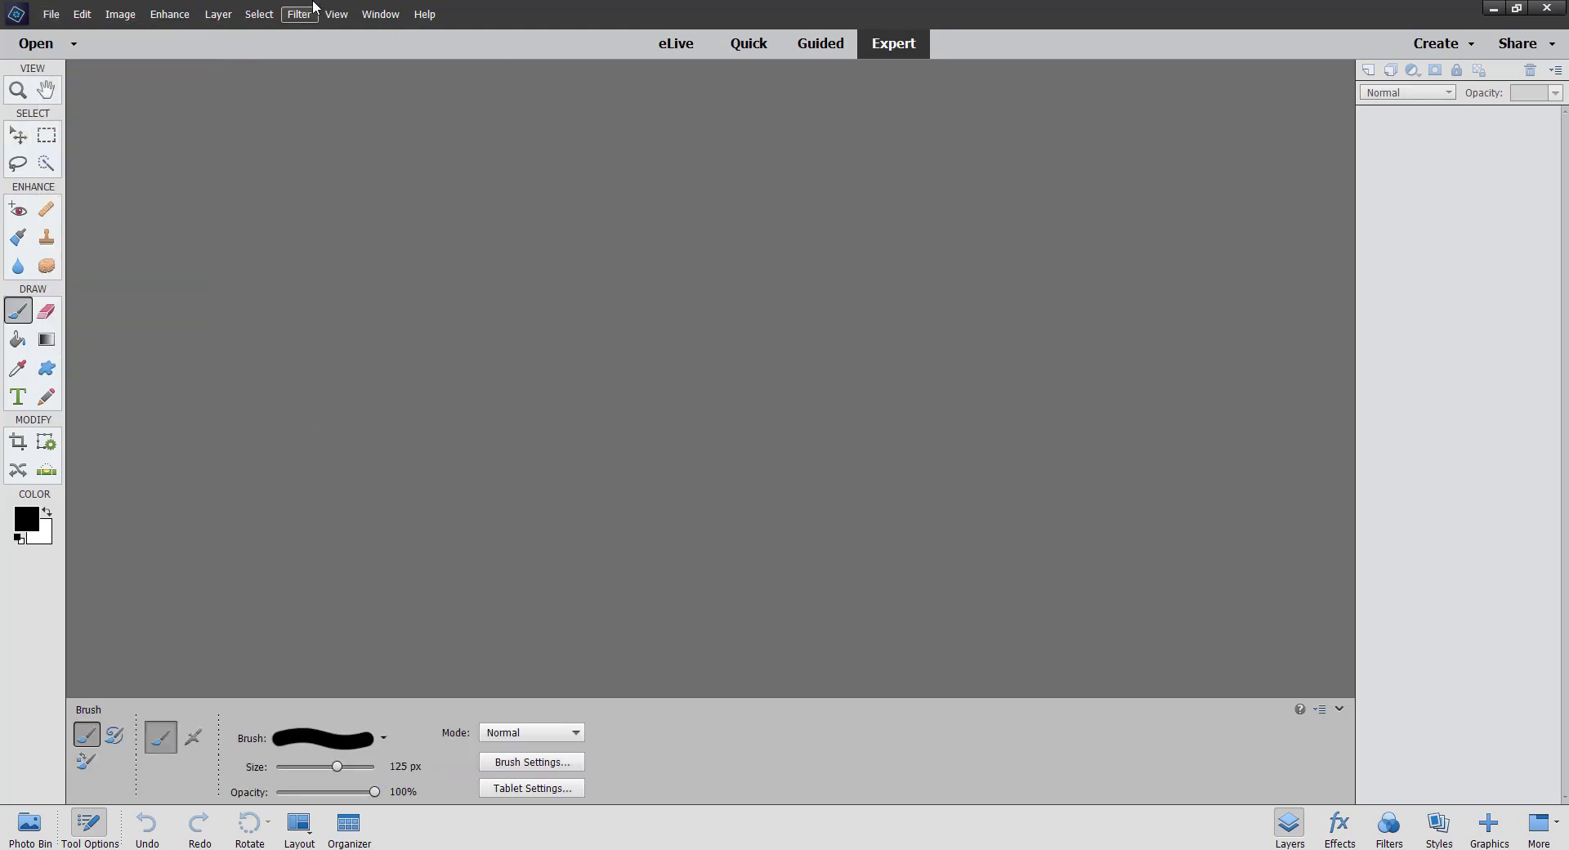
pyautogui.click(381, 14)
# Show the Actions panel with the Summerana sets and look at its options menu.
pyautogui.click(388, 78)
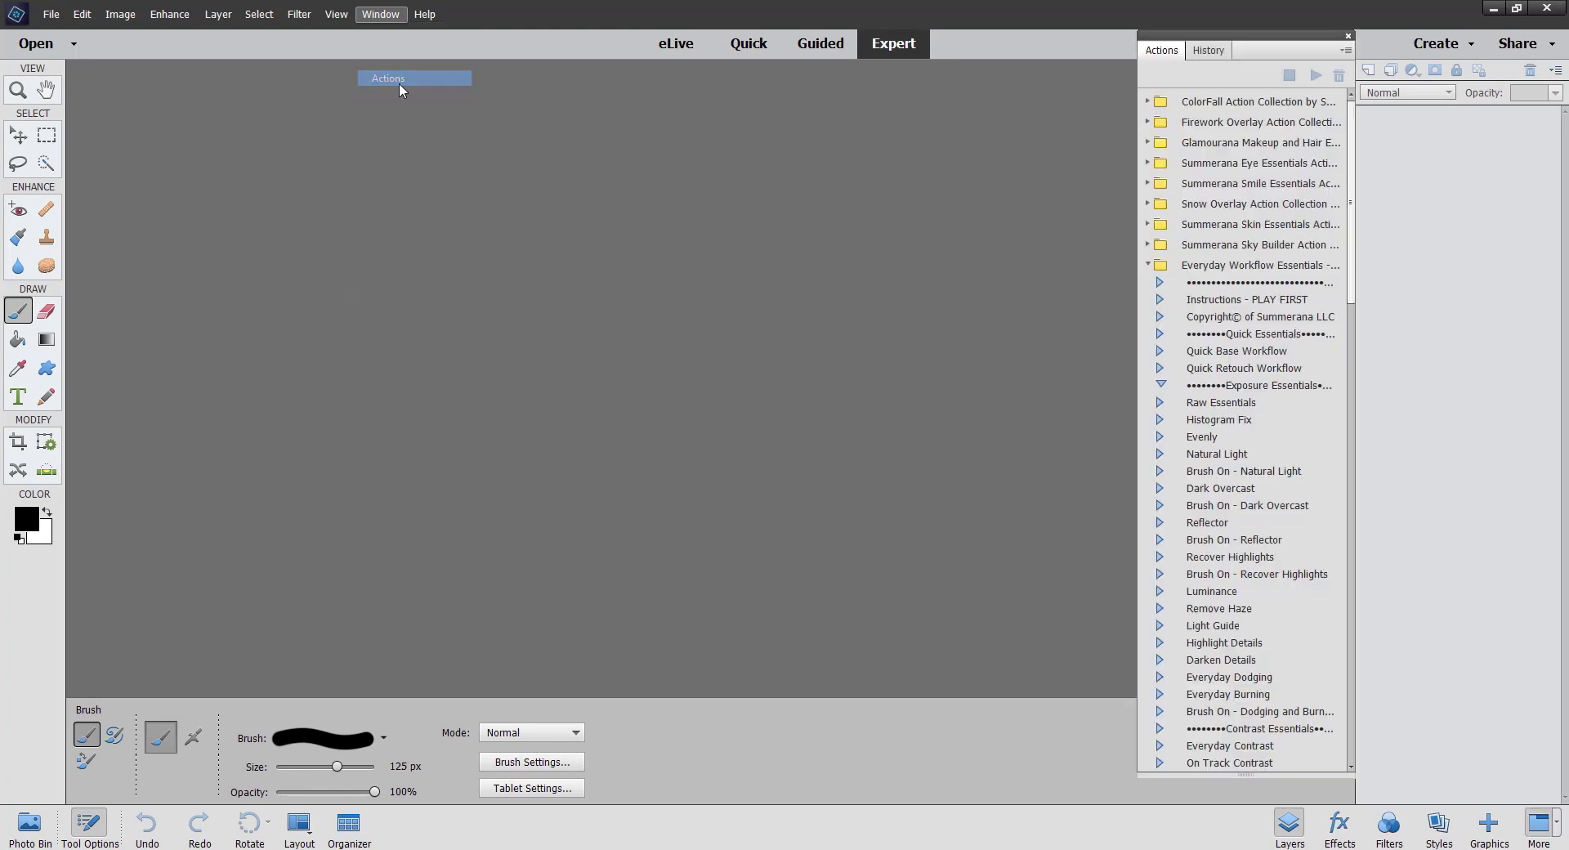
pyautogui.click(1346, 50)
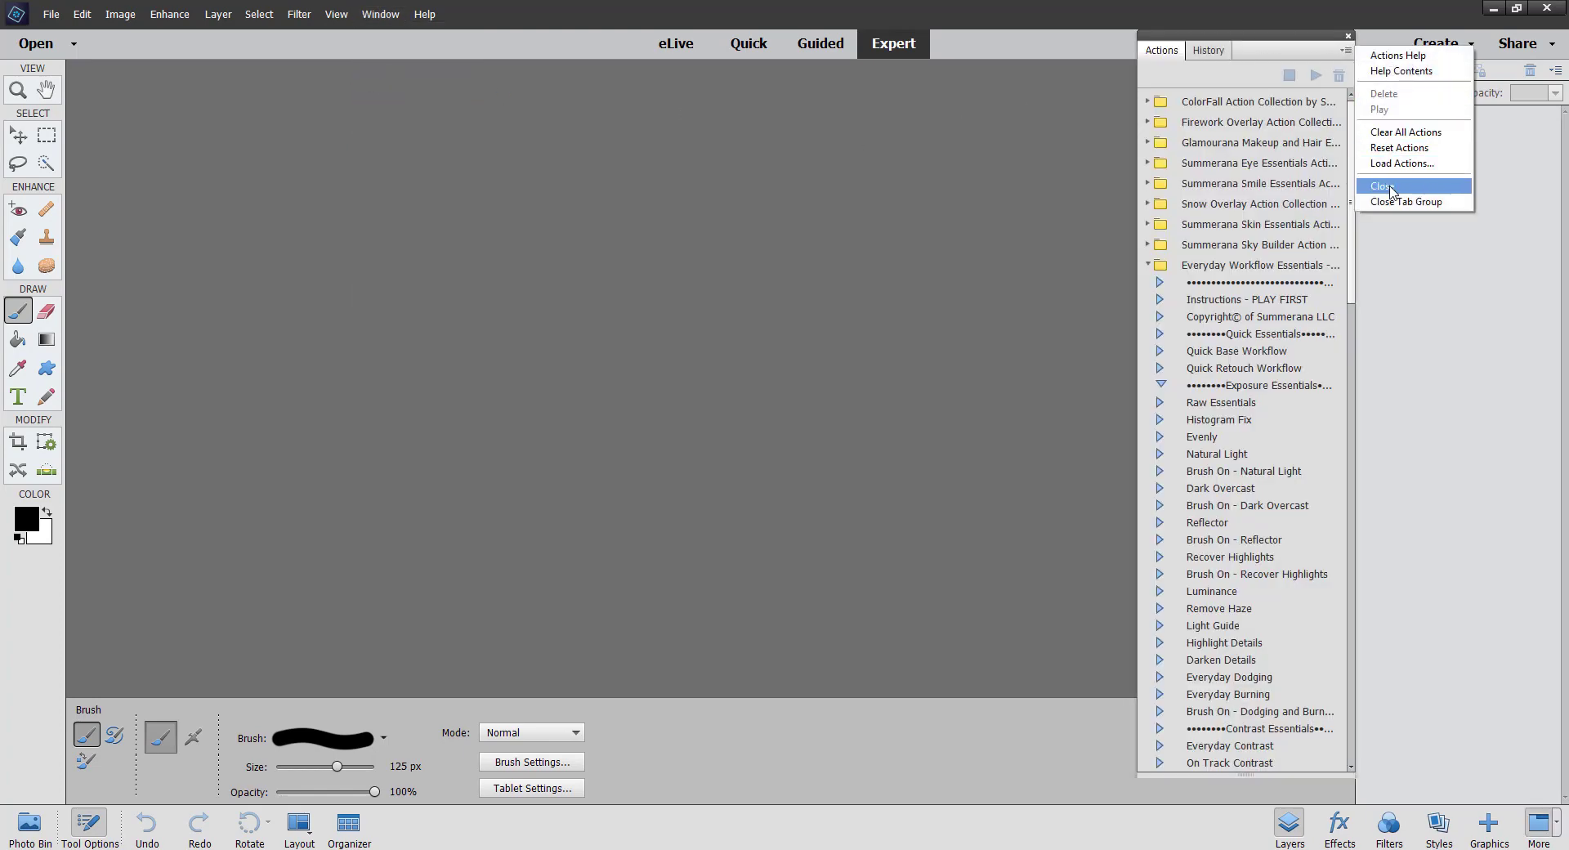
pyautogui.click(1037, 178)
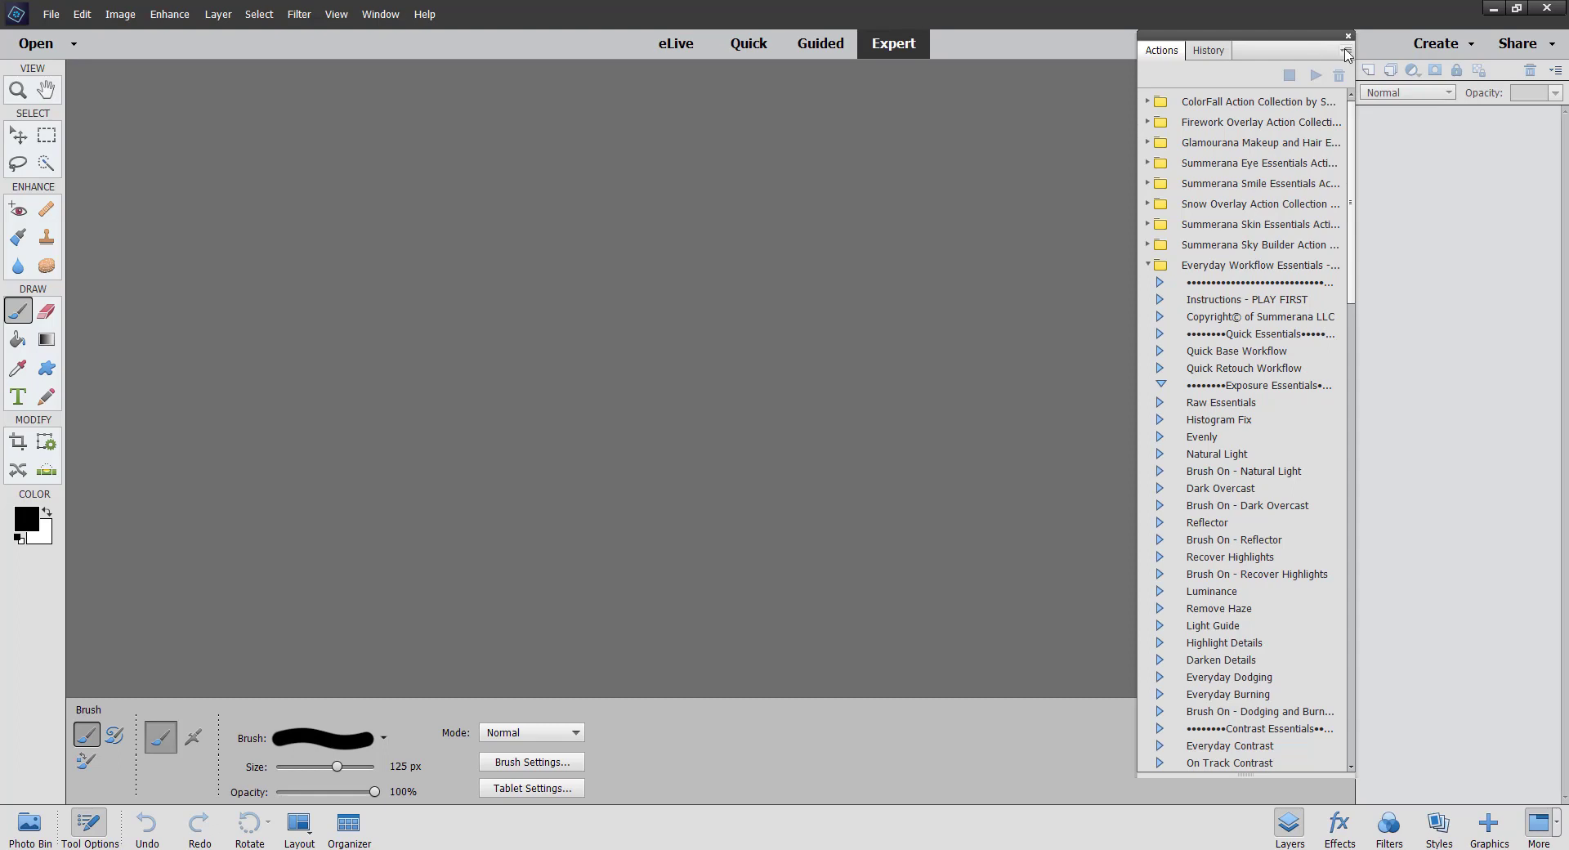
# Glance at the File menu, then open the Default Brushes picker and its options menu.
pyautogui.click(53, 14)
pyautogui.press('Escape')
pyautogui.click(383, 739)
pyautogui.click(409, 549)
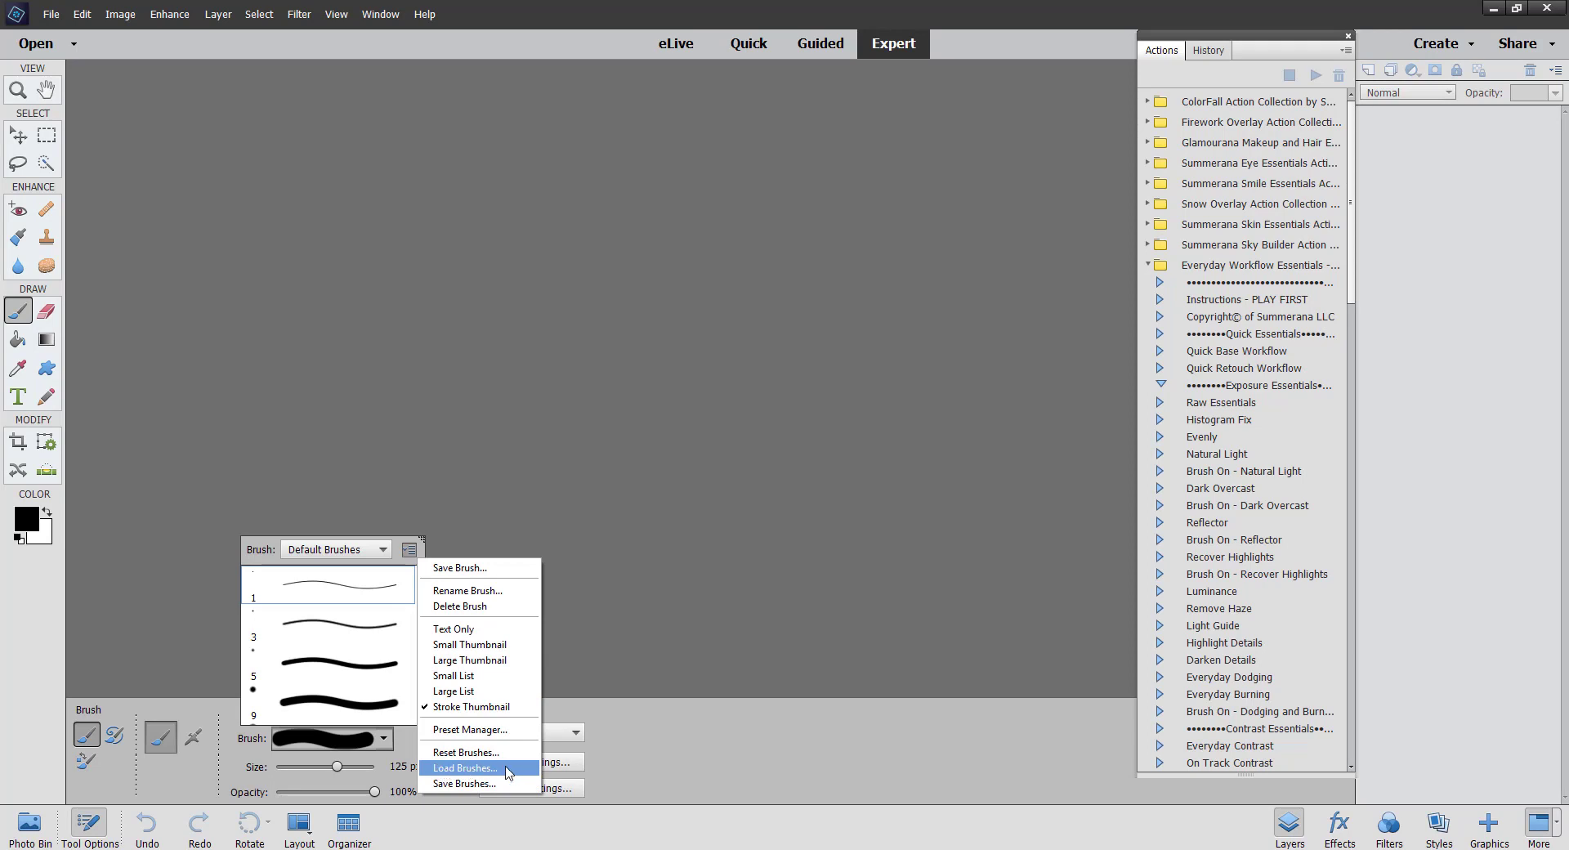
# Dismiss the brush picker options and popup, then minimize Photoshop Elements to the desktop.
pyautogui.click(623, 631)
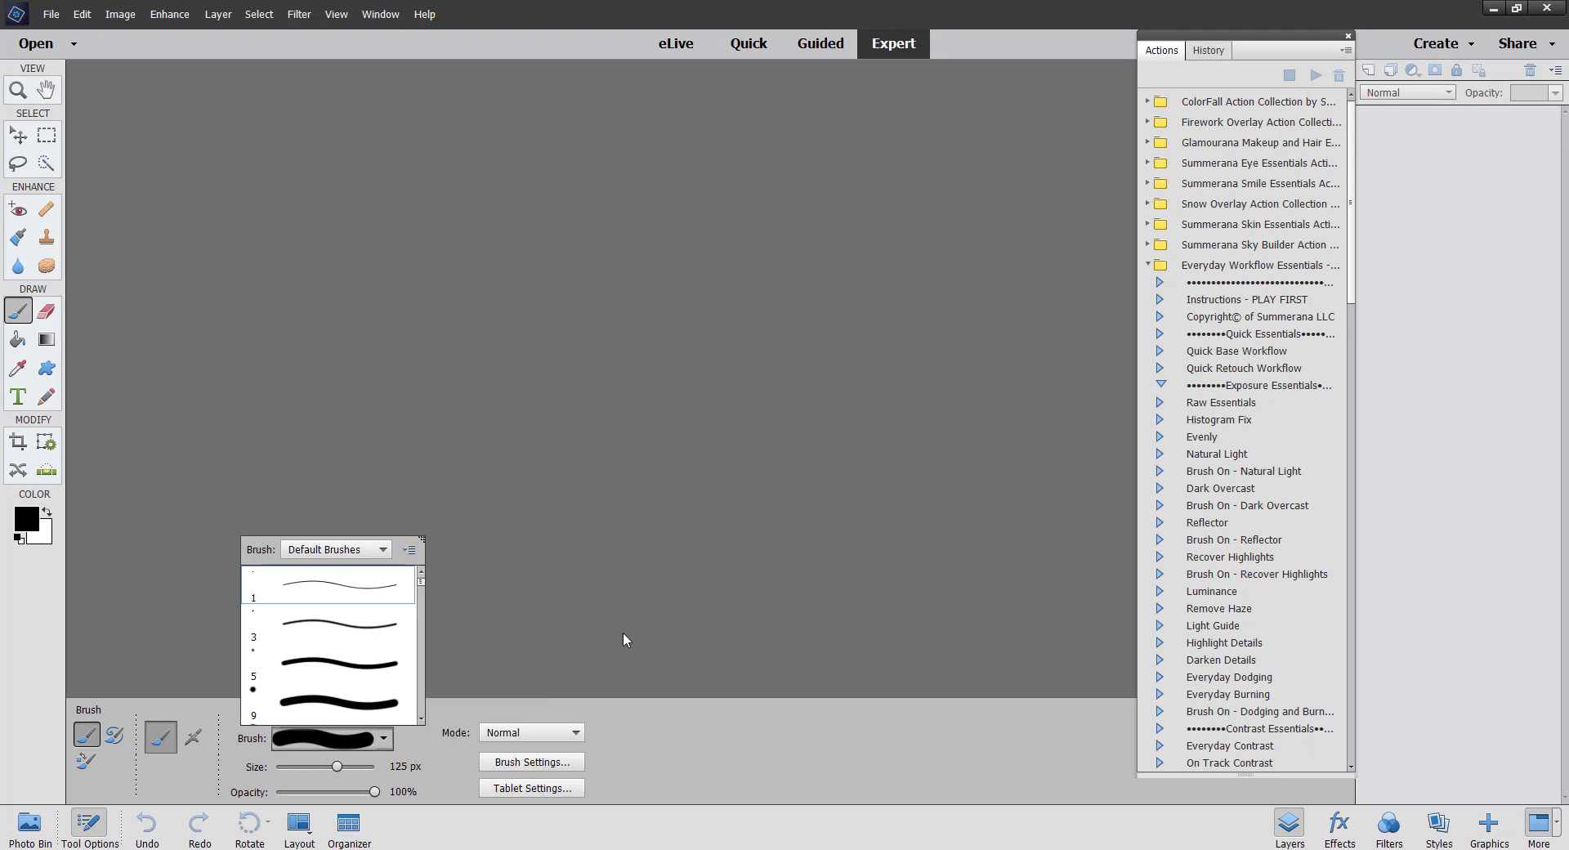
pyautogui.click(411, 555)
pyautogui.click(592, 516)
pyautogui.click(433, 665)
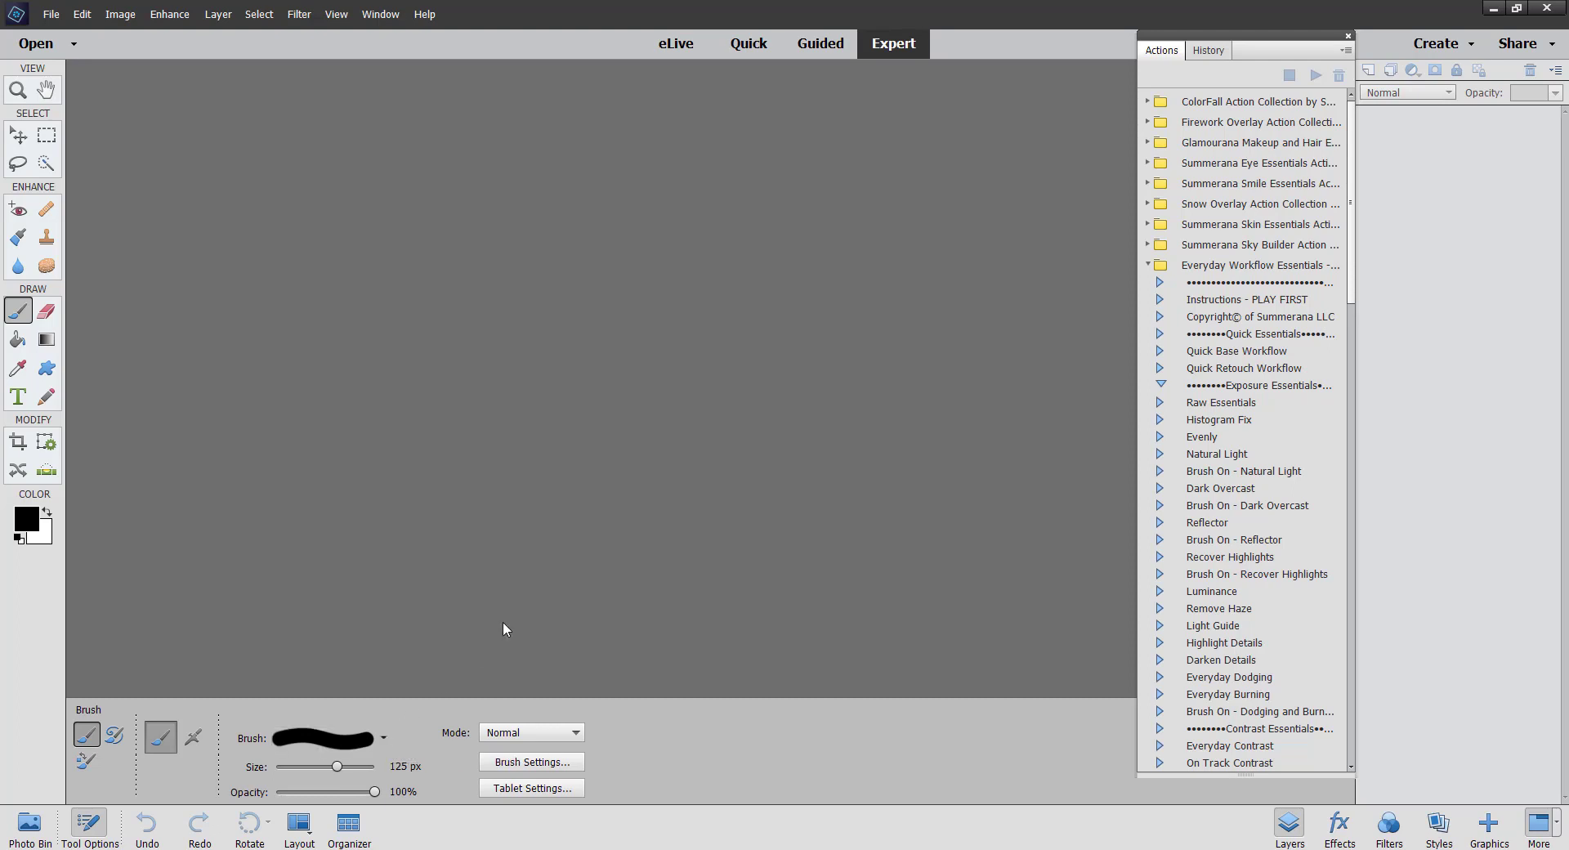
pyautogui.click(1493, 8)
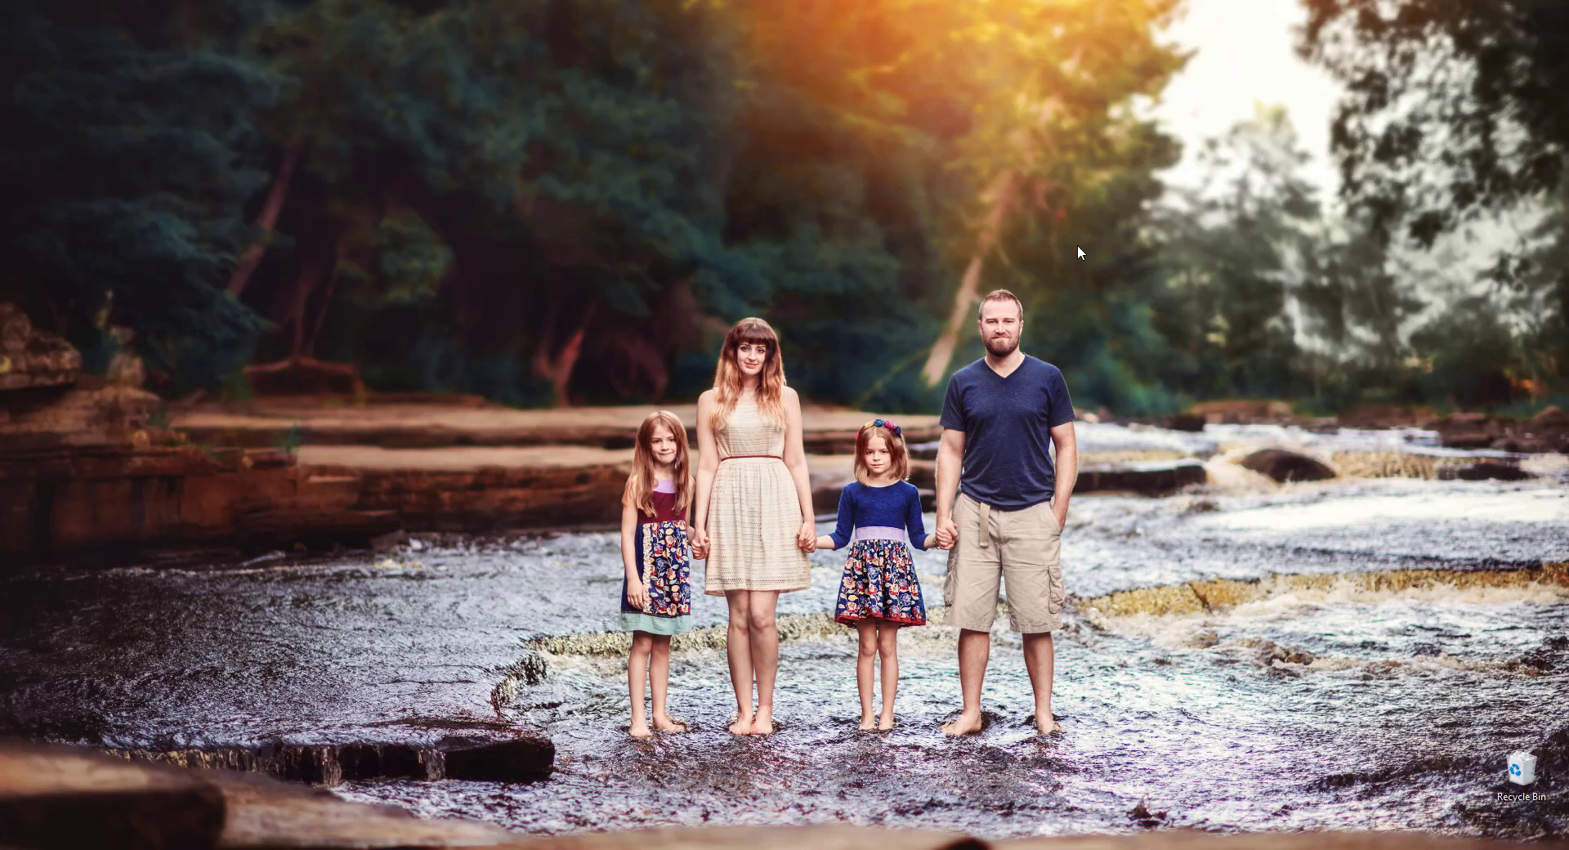